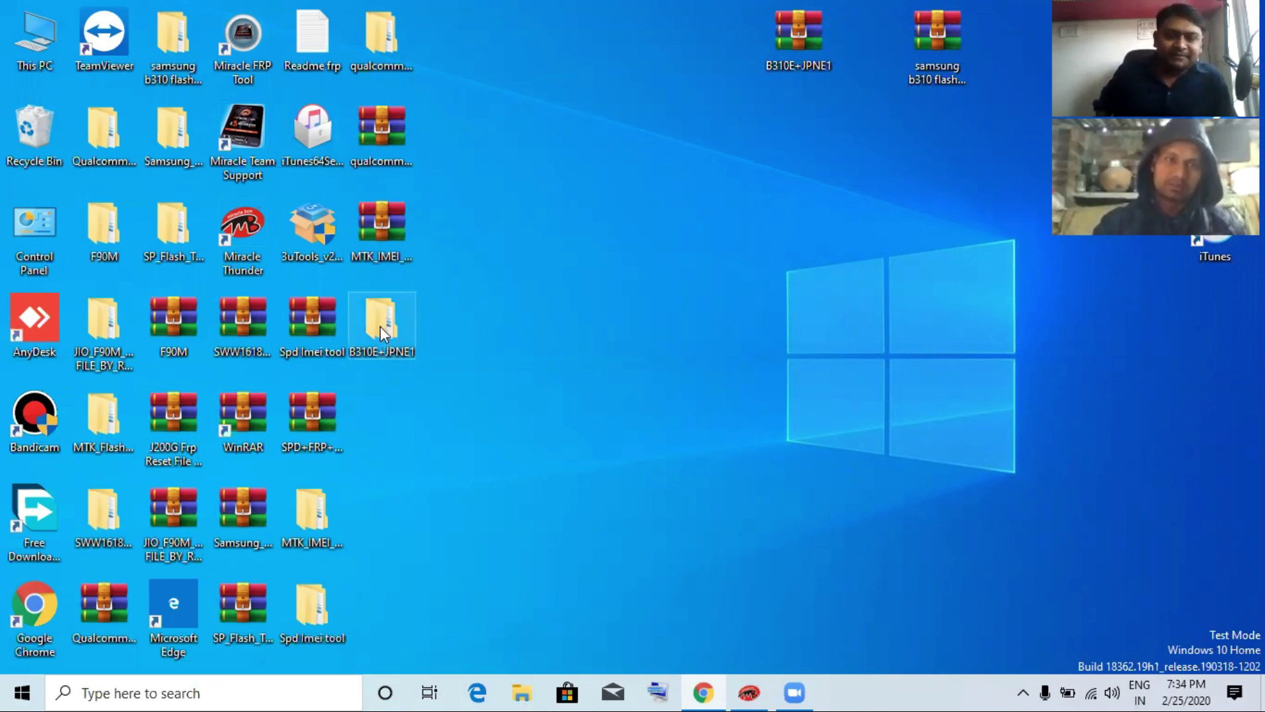
- Look through the B310E JPNE1 subfolder inside the desktop folder B310E+JPNE1, and return to the desktop
double_click(381, 326)
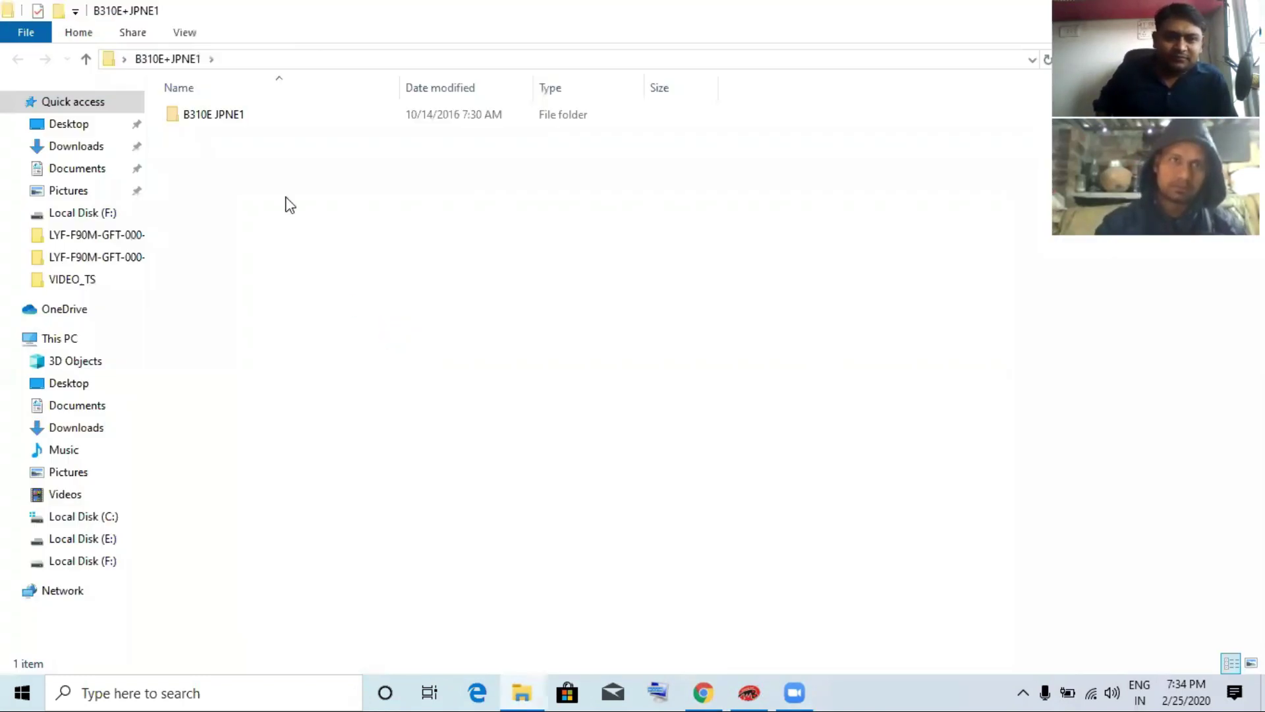
double_click(238, 115)
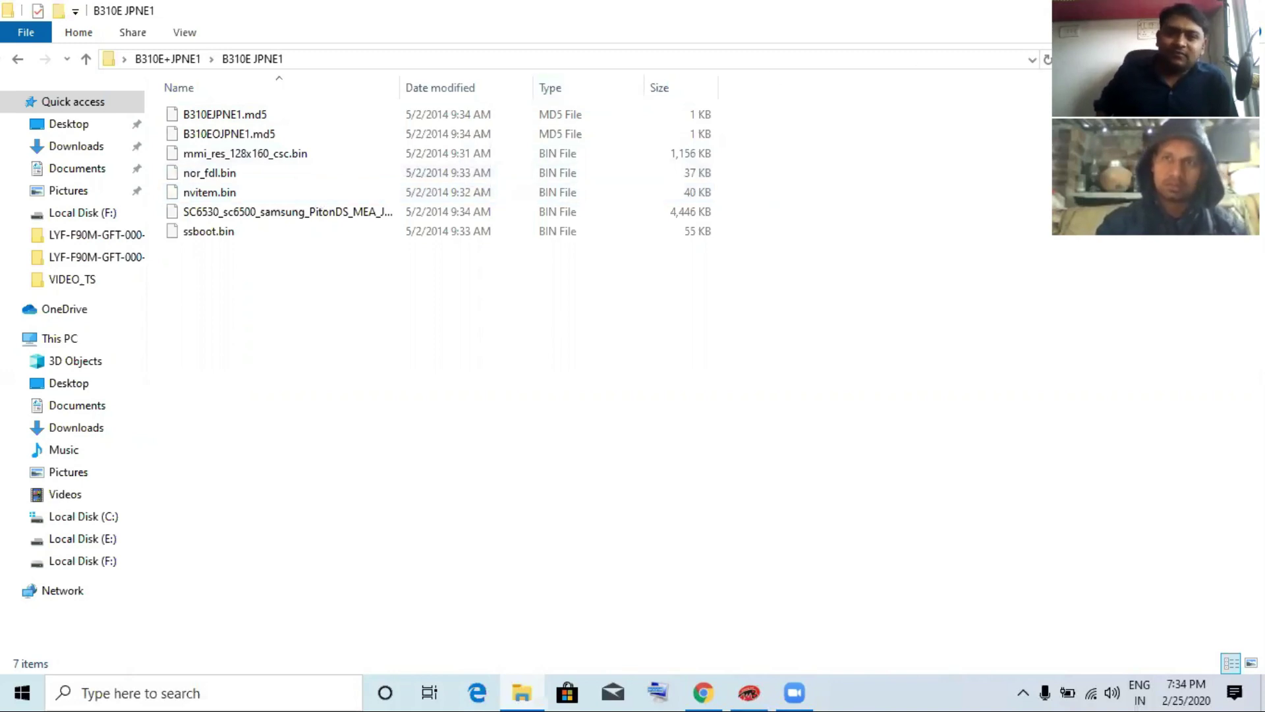
key("super+d")
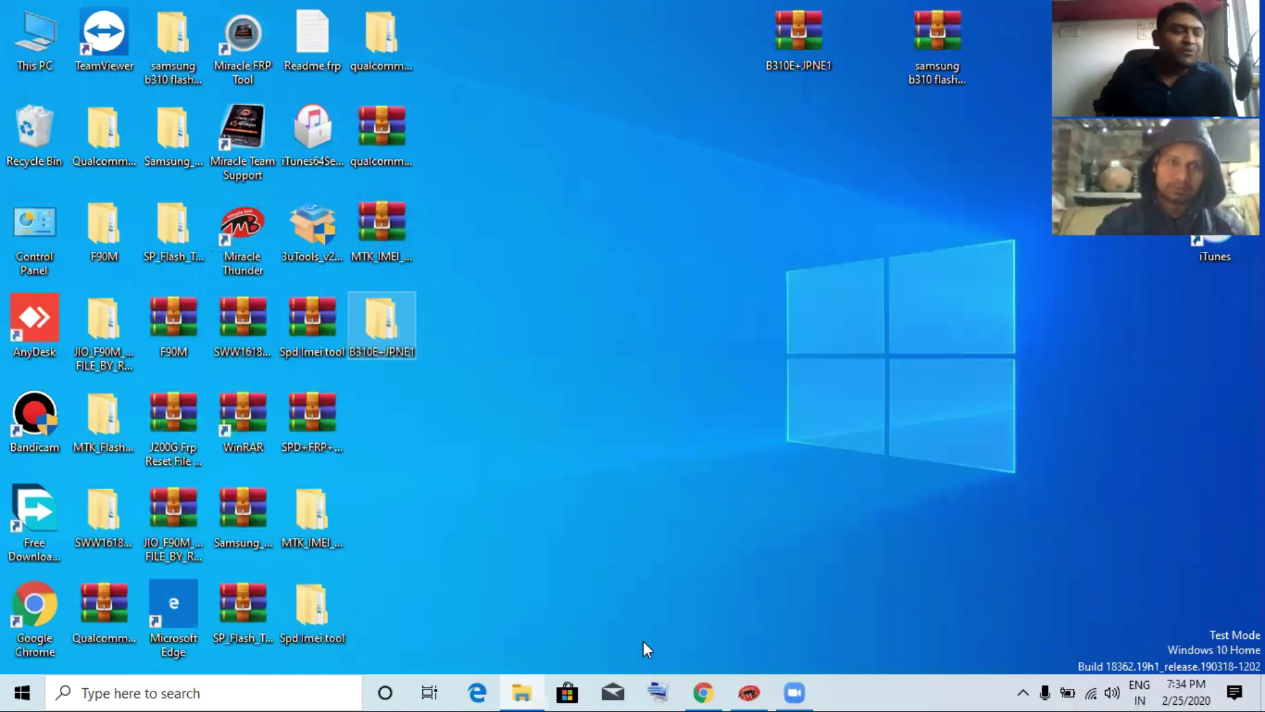
- Switch to Google Chrome and search Google for "sm-b310e stock rom"
left_click(36, 605)
double_click(36, 603)
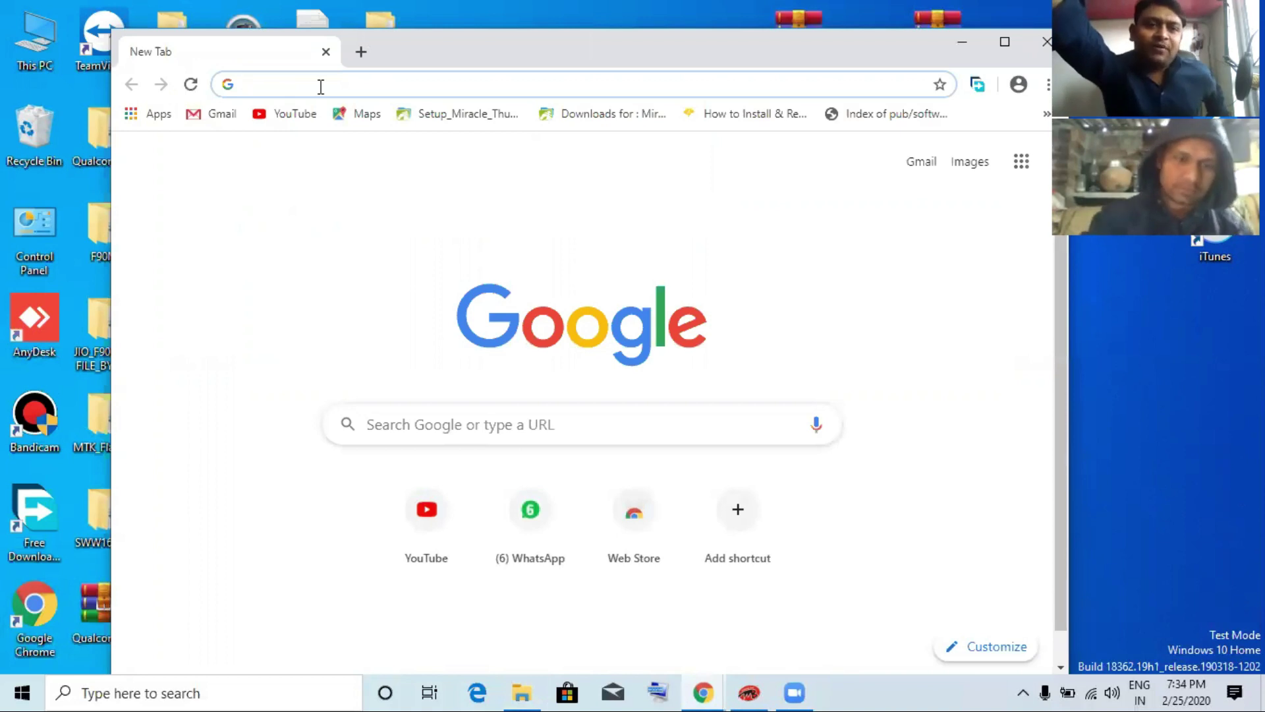
type("sm")
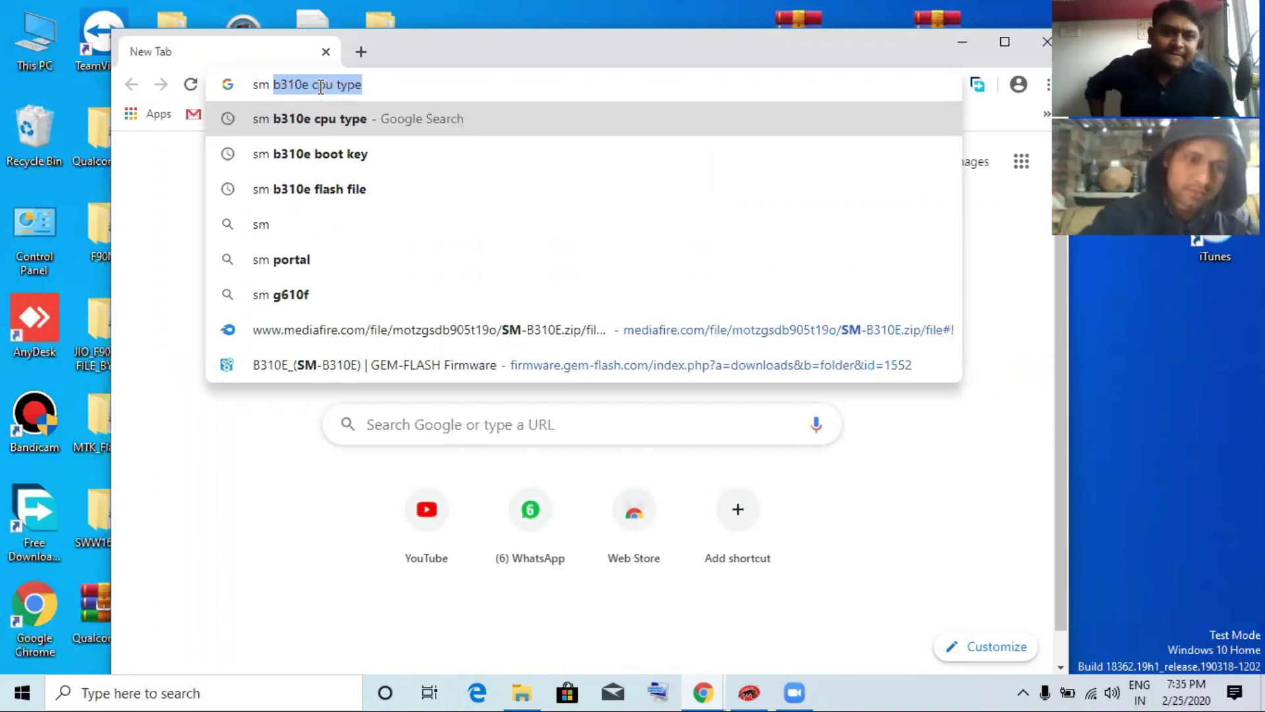
type("31")
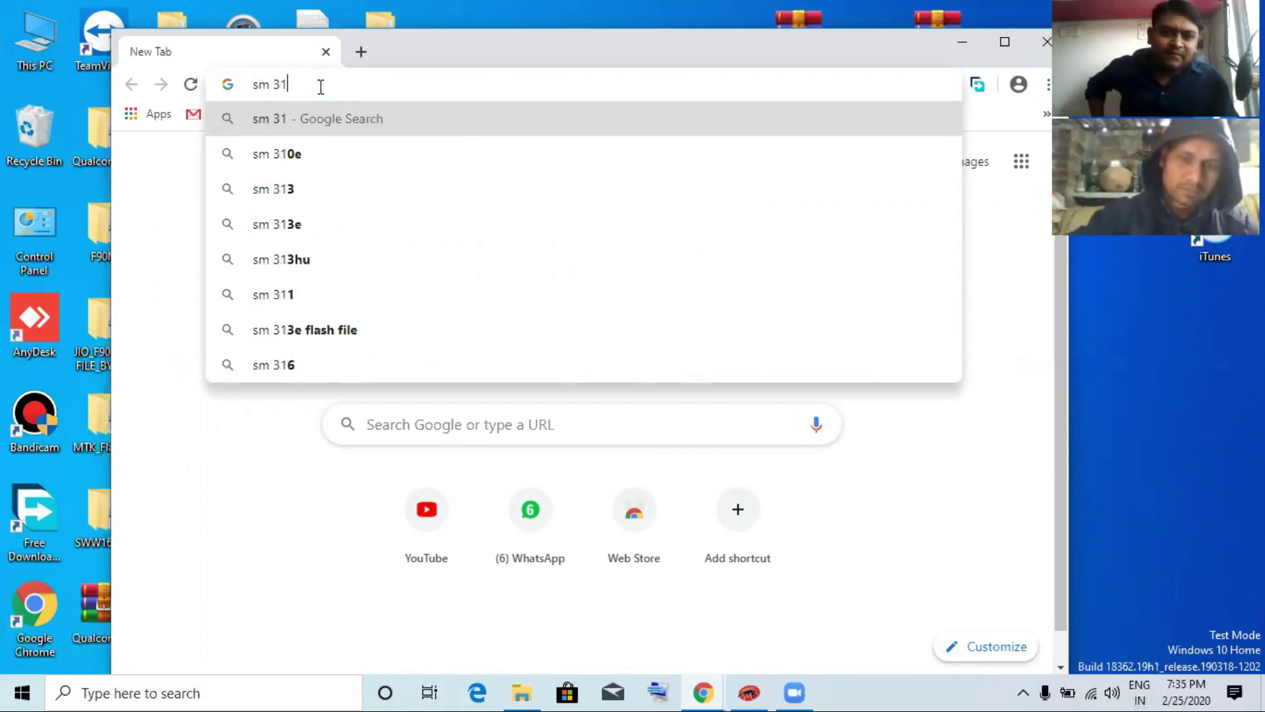
type("0")
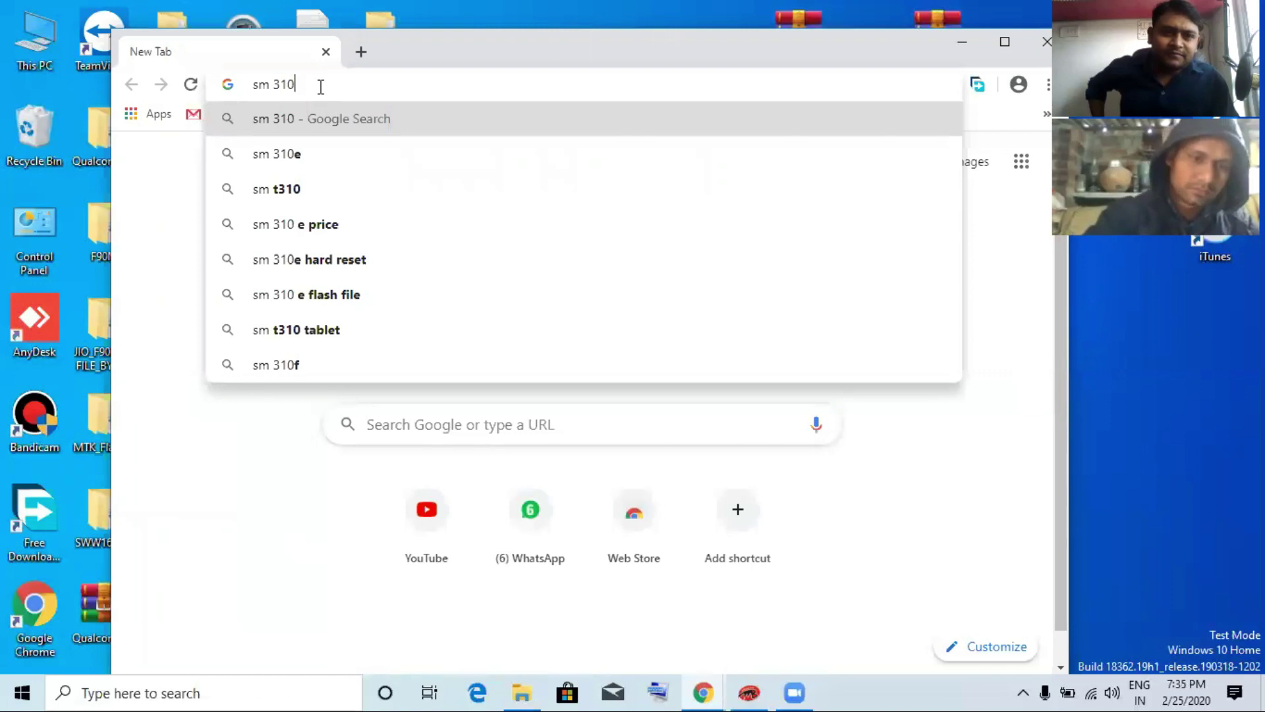
type("e")
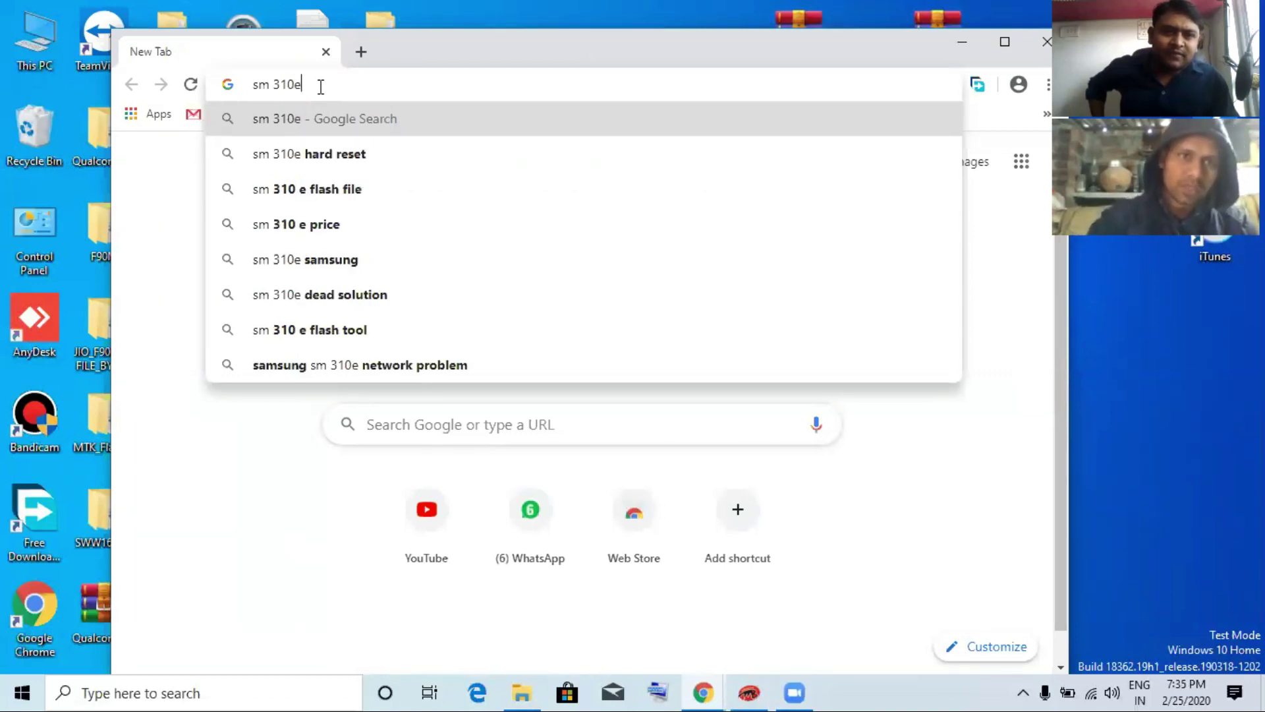
type(" st")
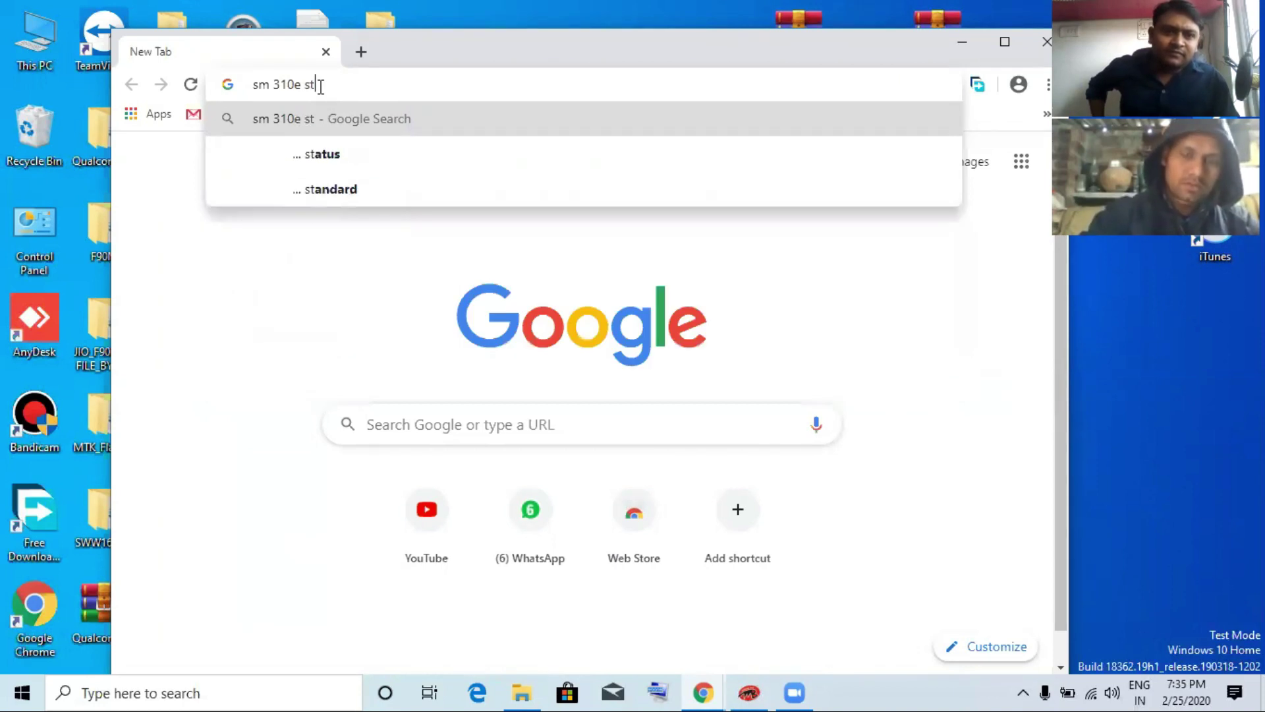
type("r")
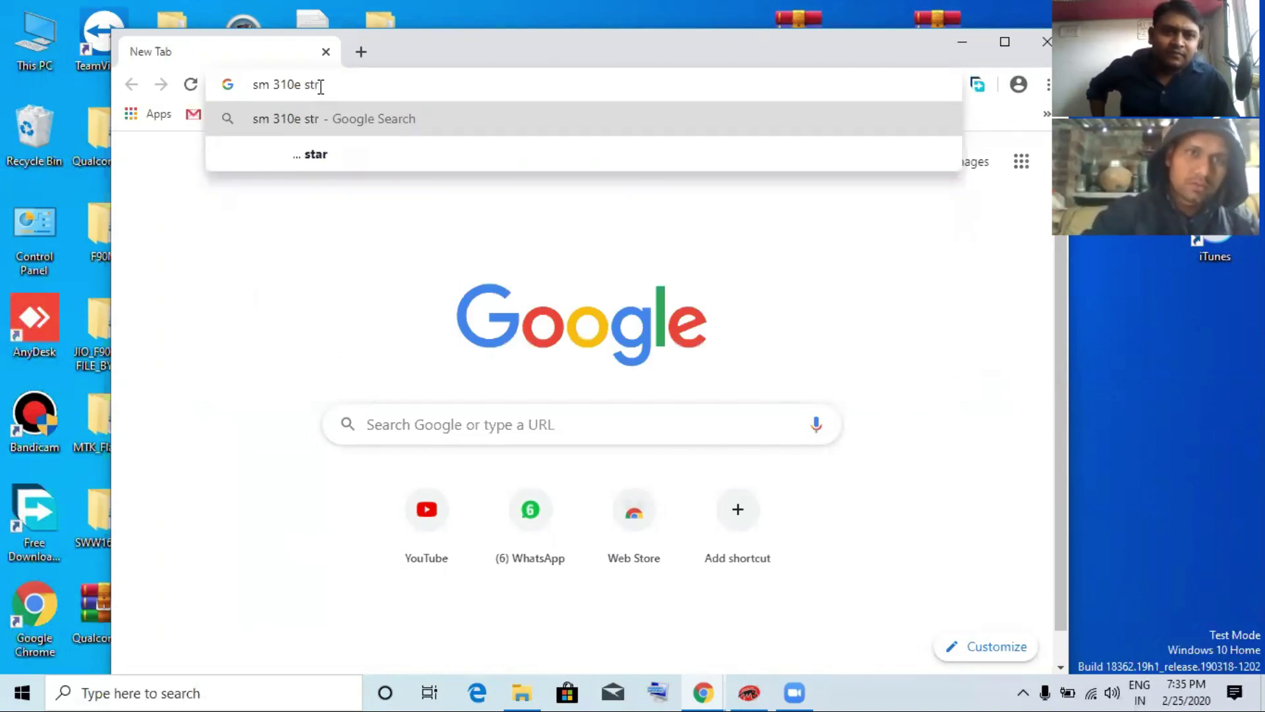
key("BackSpace")
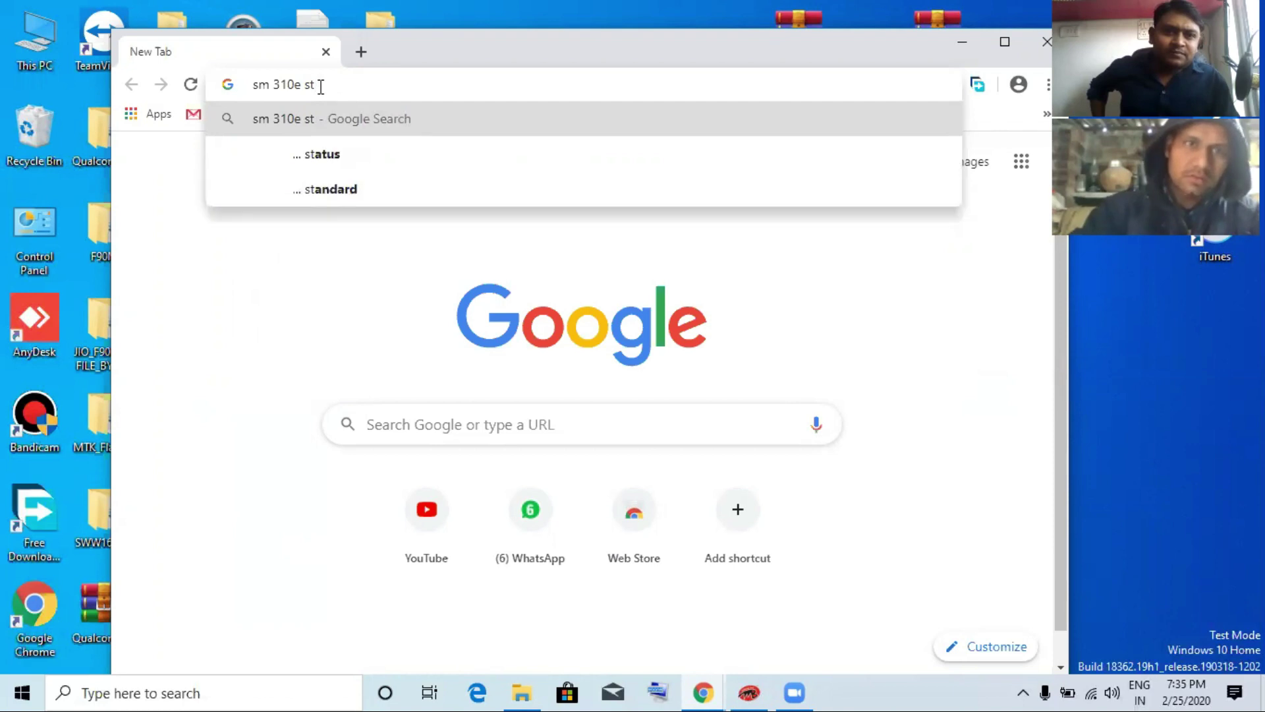
key("BackSpace")
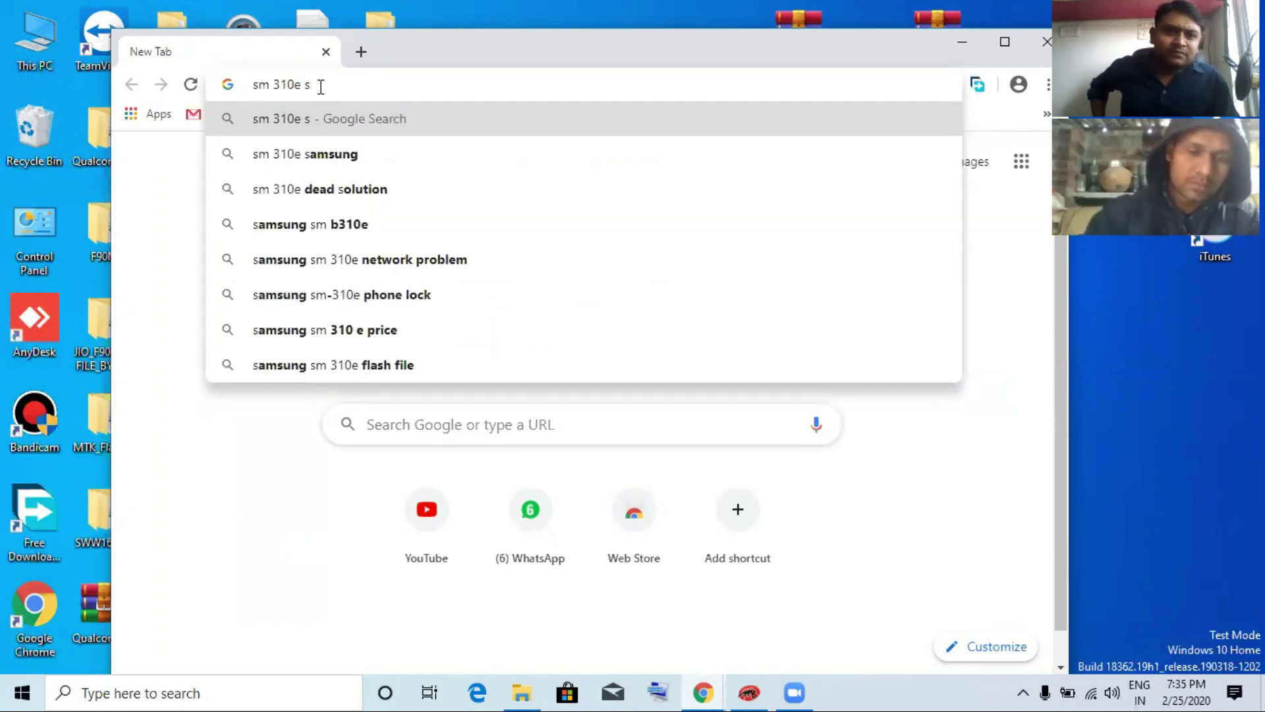
type("toc")
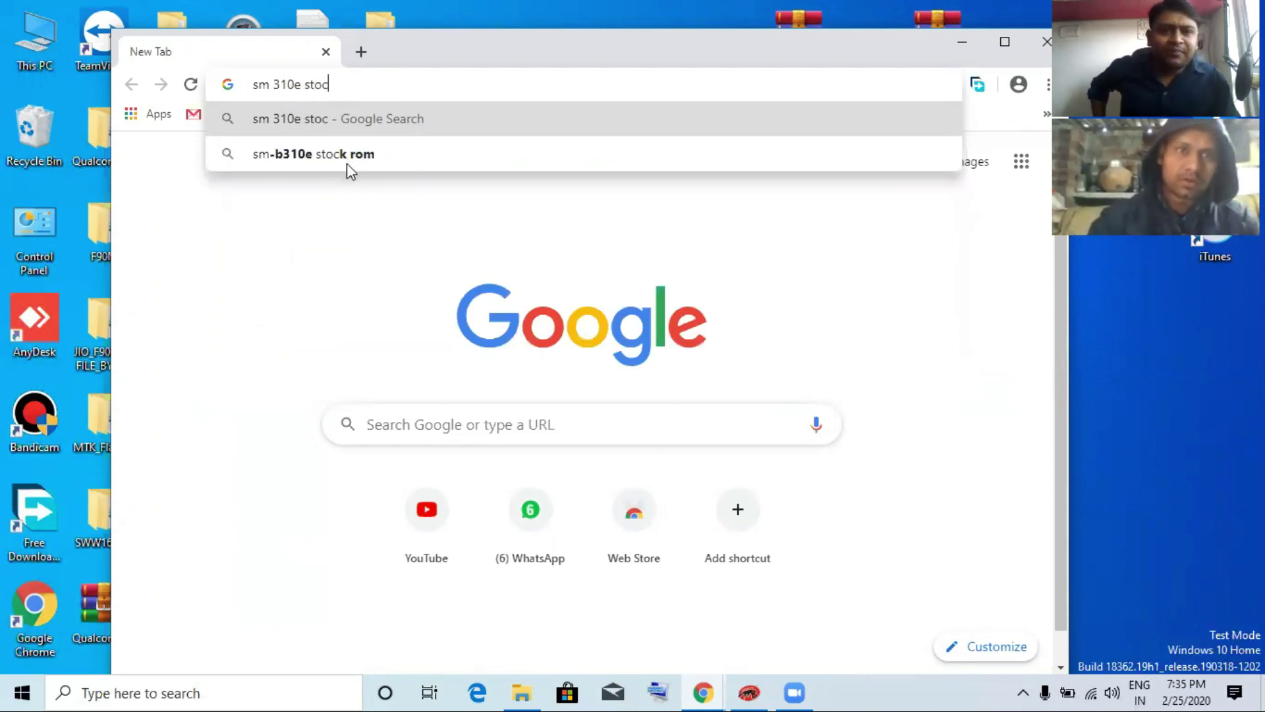
left_click(351, 160)
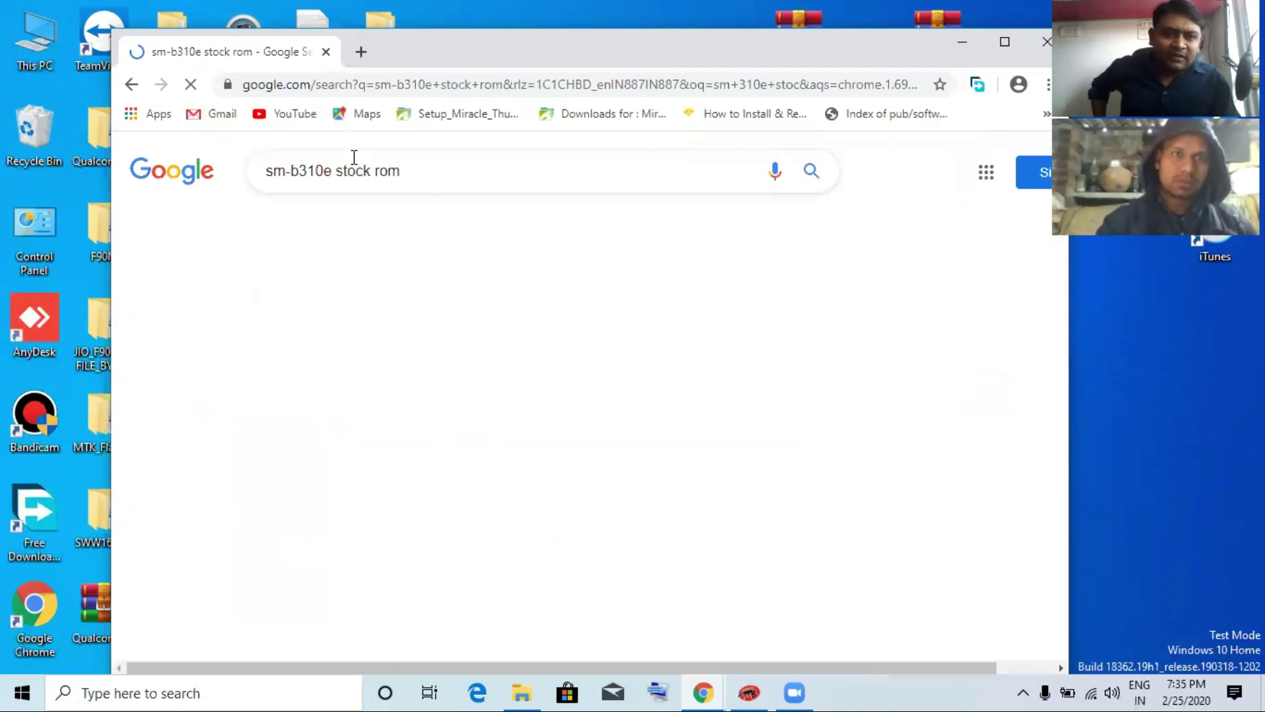
- Open the myquickidea.com result "Flash Samsung B310e Without Box" in a new tab and bring up that page
scroll(477, 359, "down", 2)
scroll(477, 359, "down", 1)
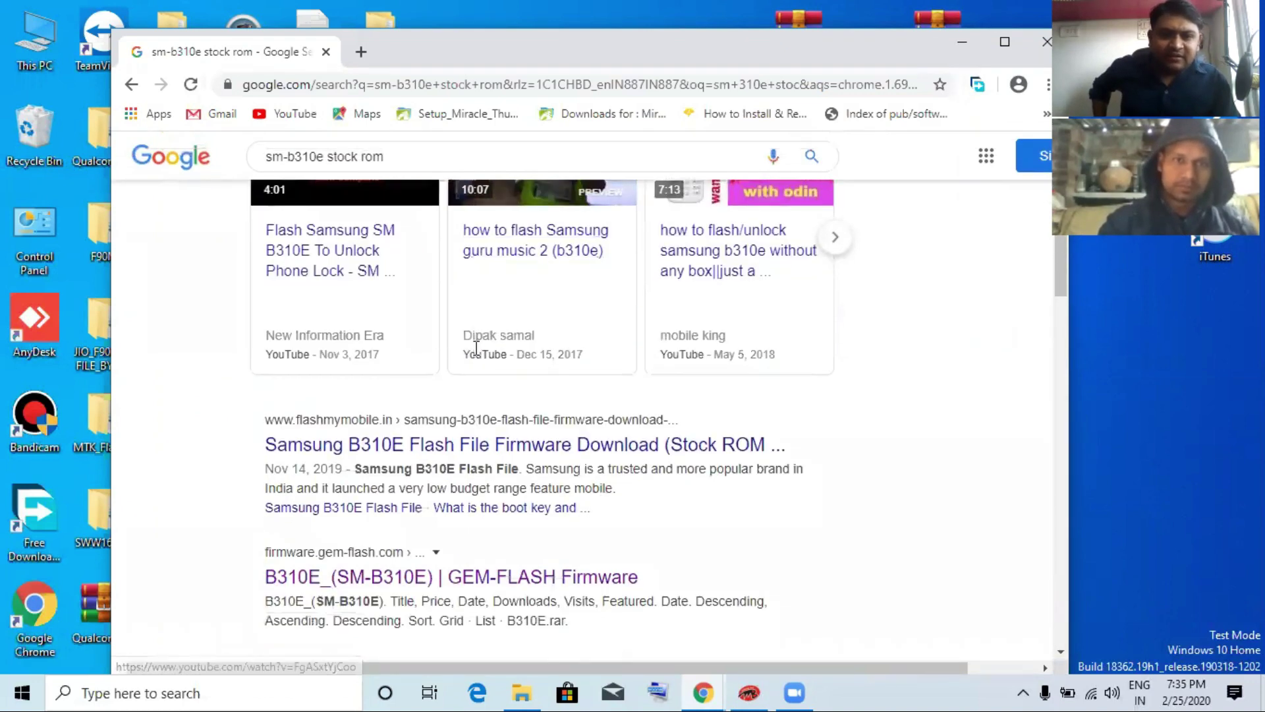
scroll(477, 348, "down", 2)
scroll(477, 352, "down", 1)
scroll(476, 354, "down", 1)
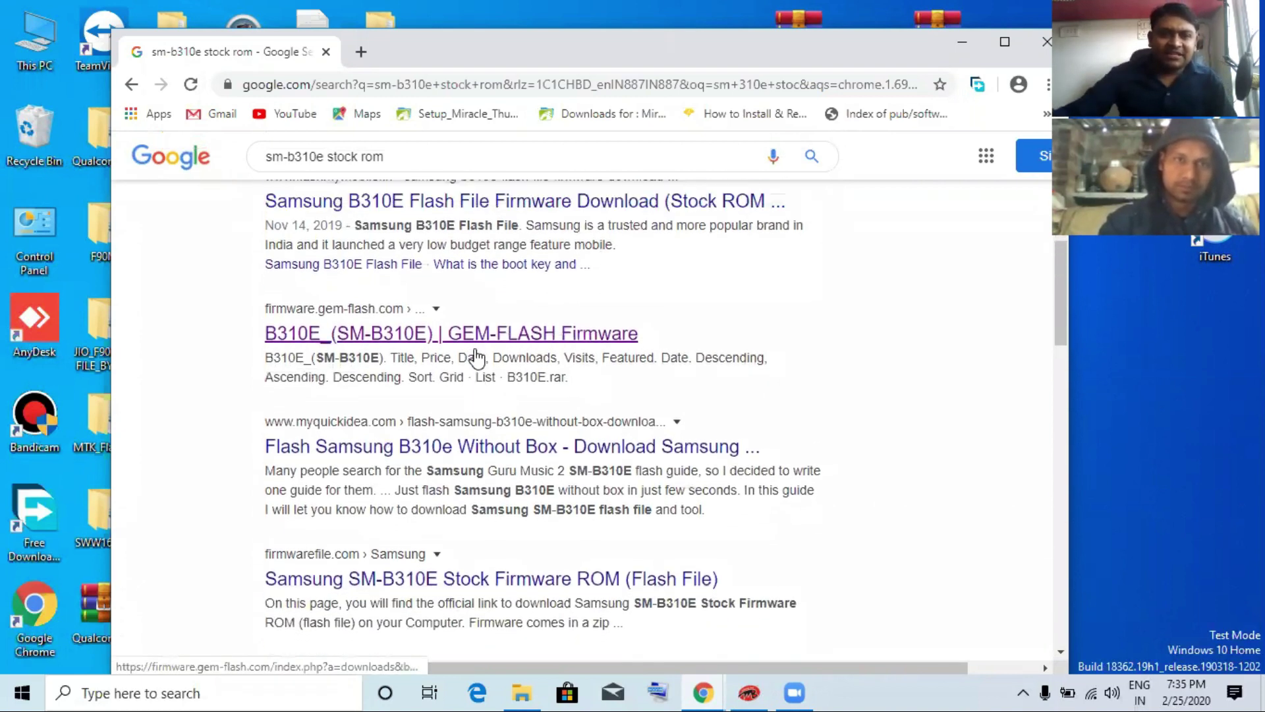
scroll(476, 356, "up", 2)
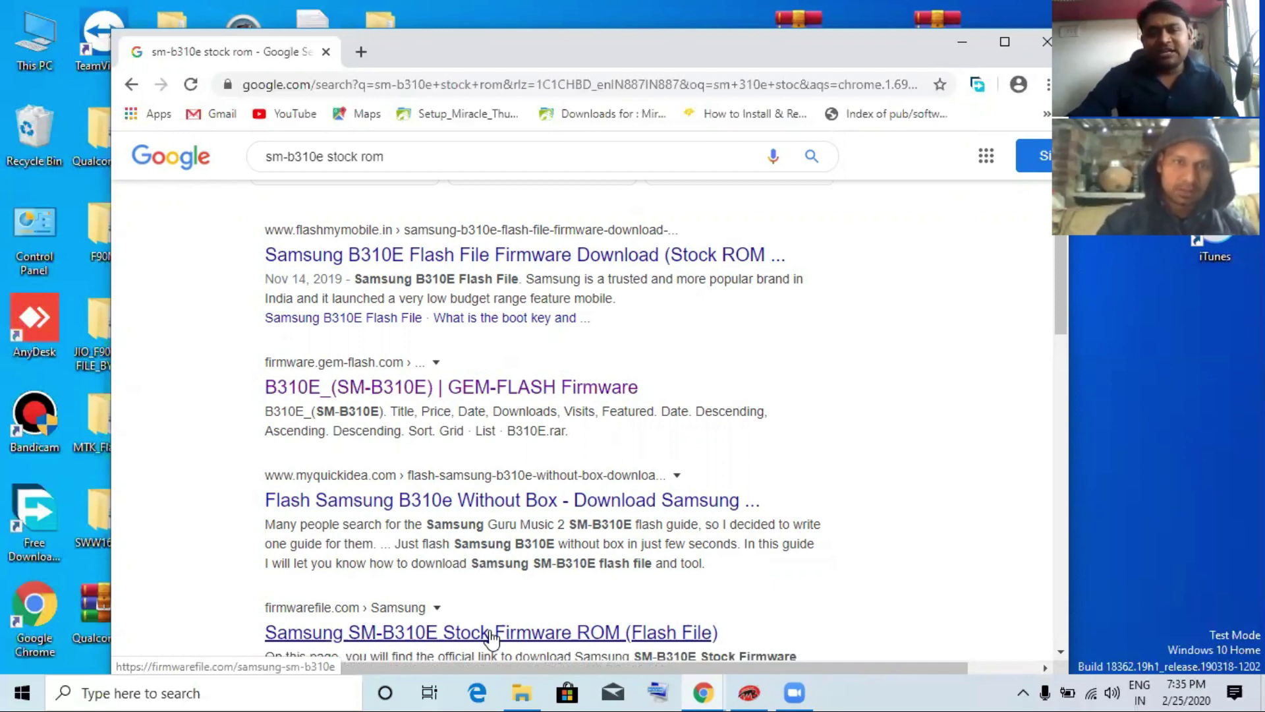
right_click(505, 512)
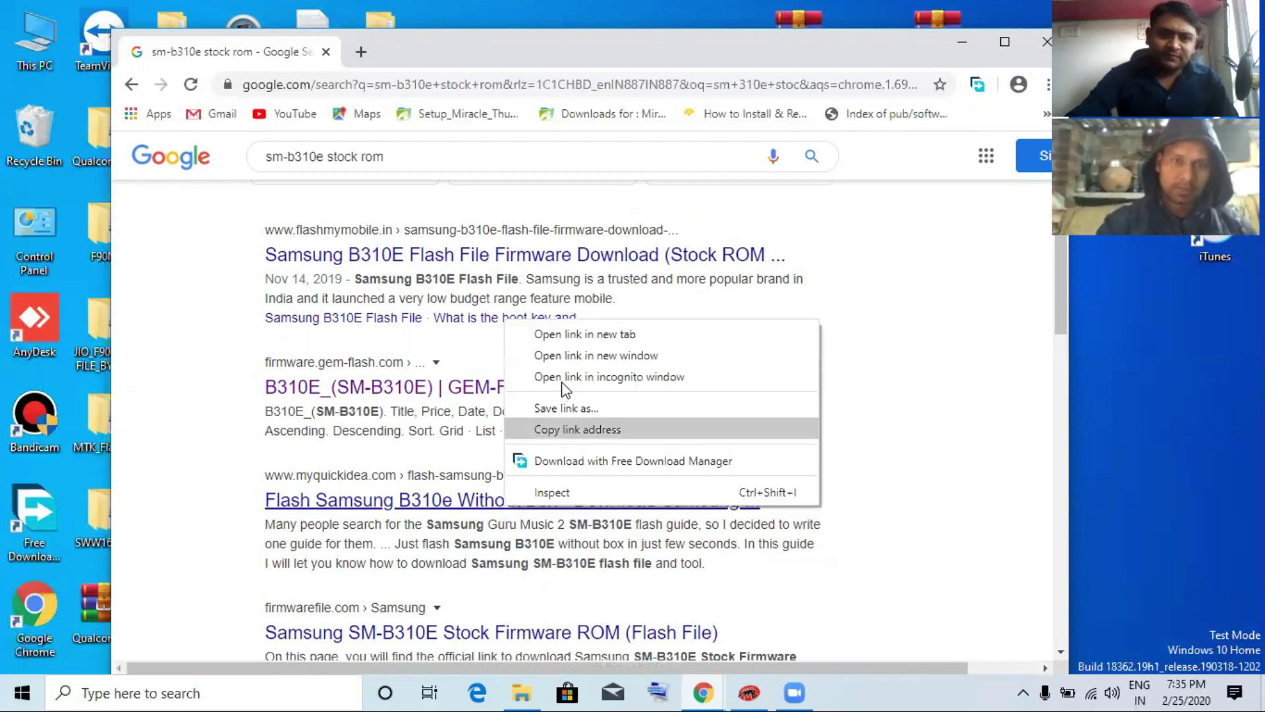
left_click(565, 334)
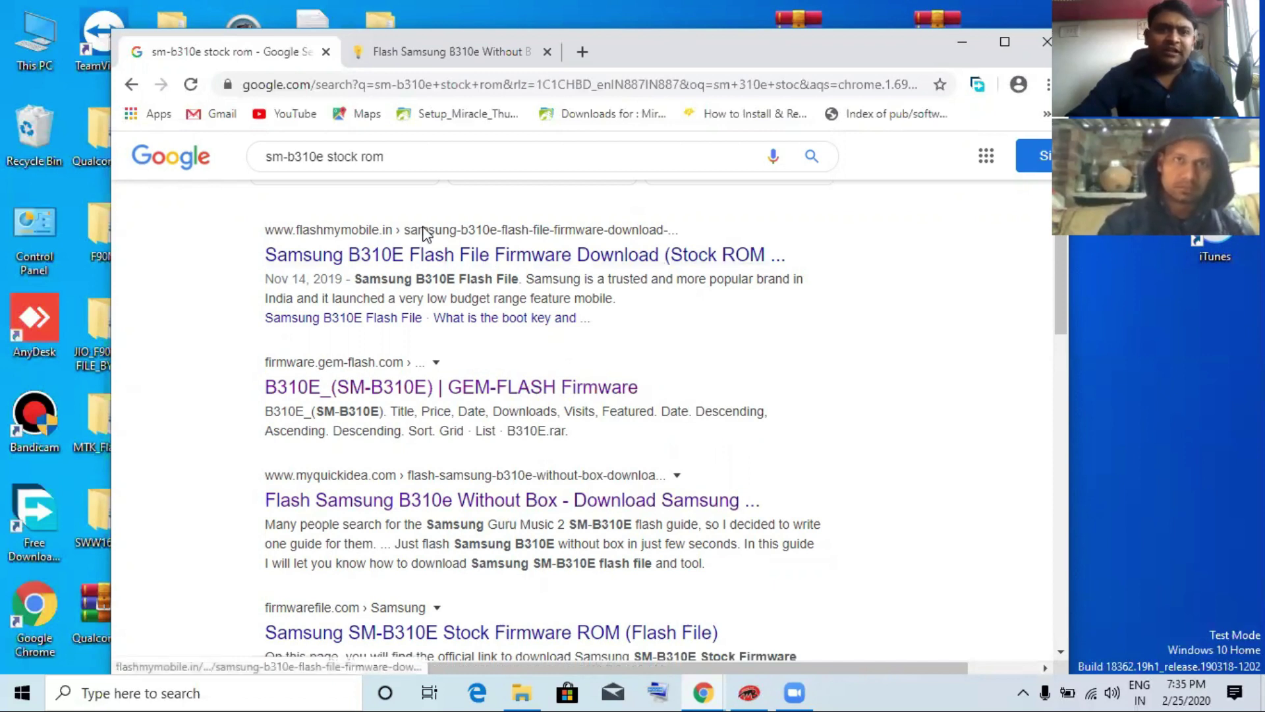
left_click(395, 51)
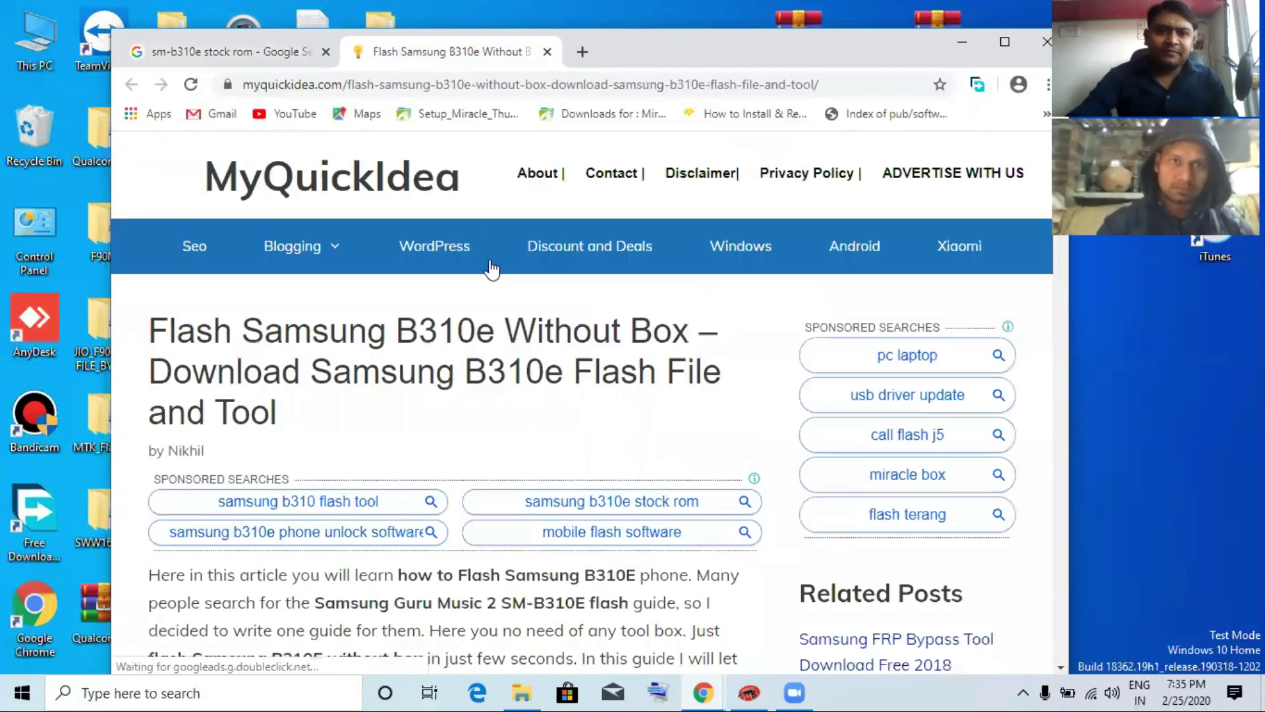
- Follow the download link for the Samsung B310E flash file in the article
scroll(519, 402, "down", 3)
scroll(520, 400, "down", 4)
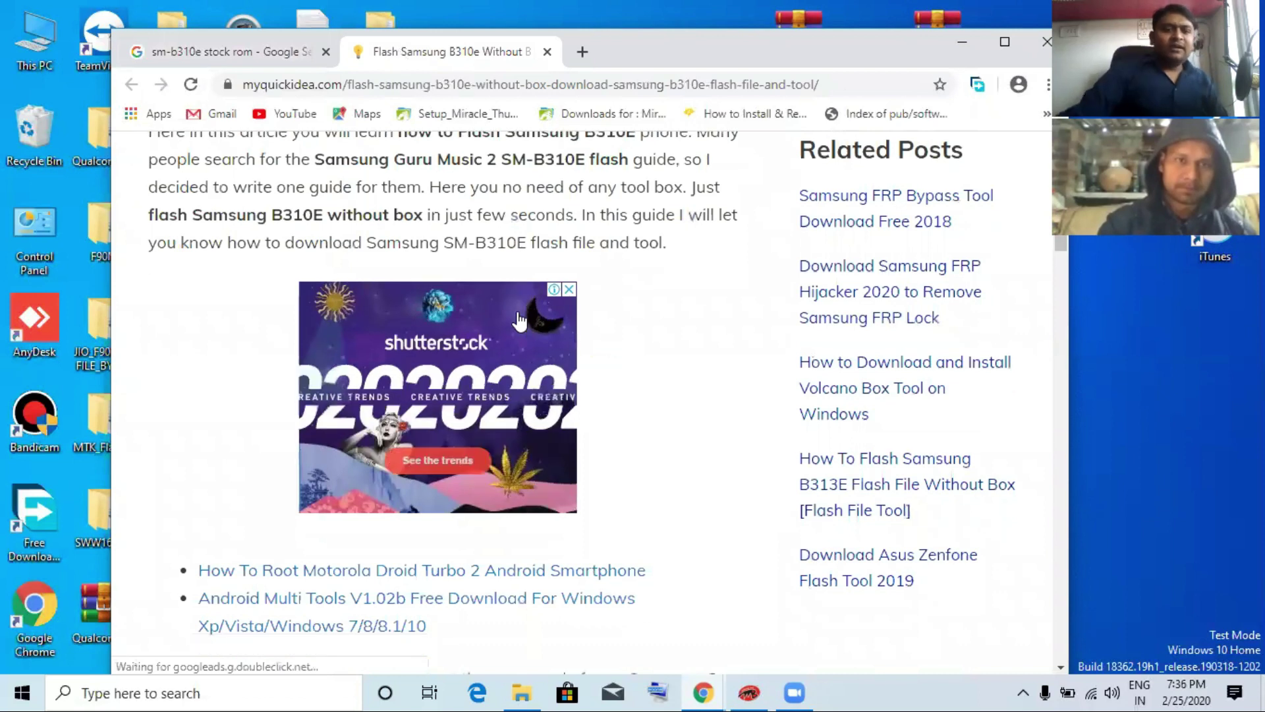
scroll(519, 321, "down", 5)
scroll(520, 267, "down", 3)
scroll(520, 267, "down", 3)
scroll(521, 267, "down", 3)
scroll(521, 266, "down", 1)
scroll(520, 267, "down", 1)
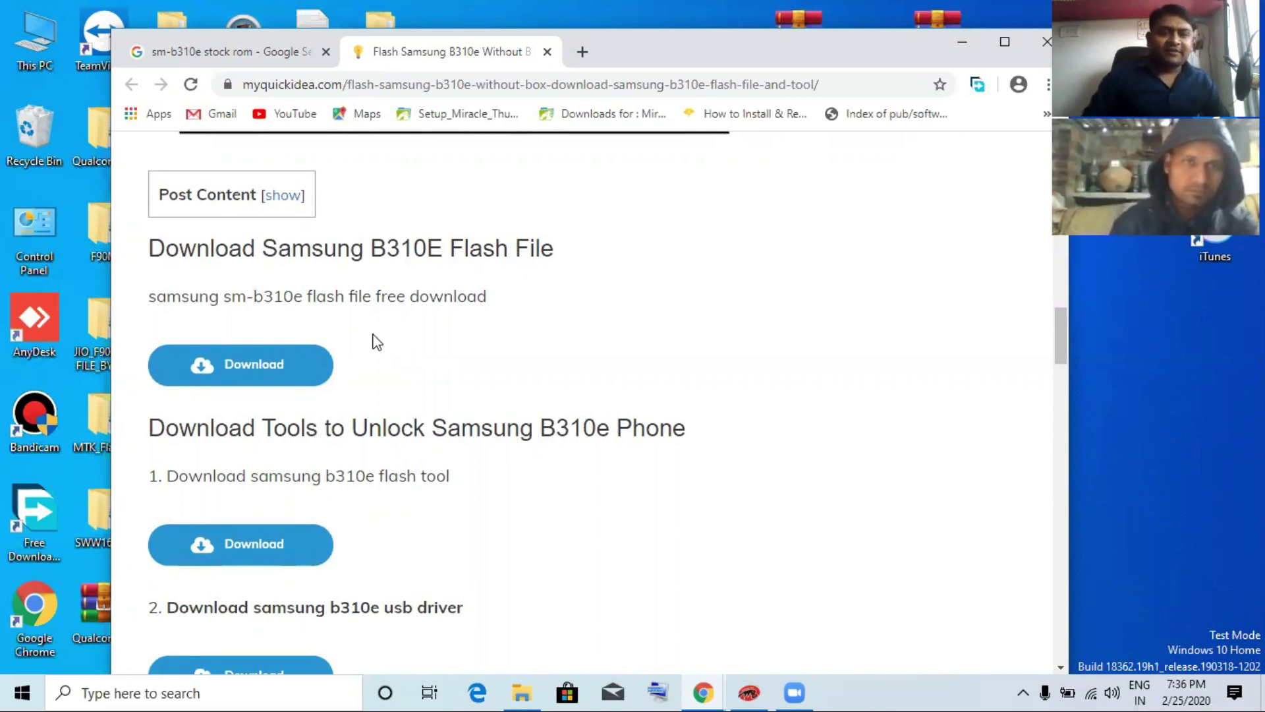
left_click(252, 366)
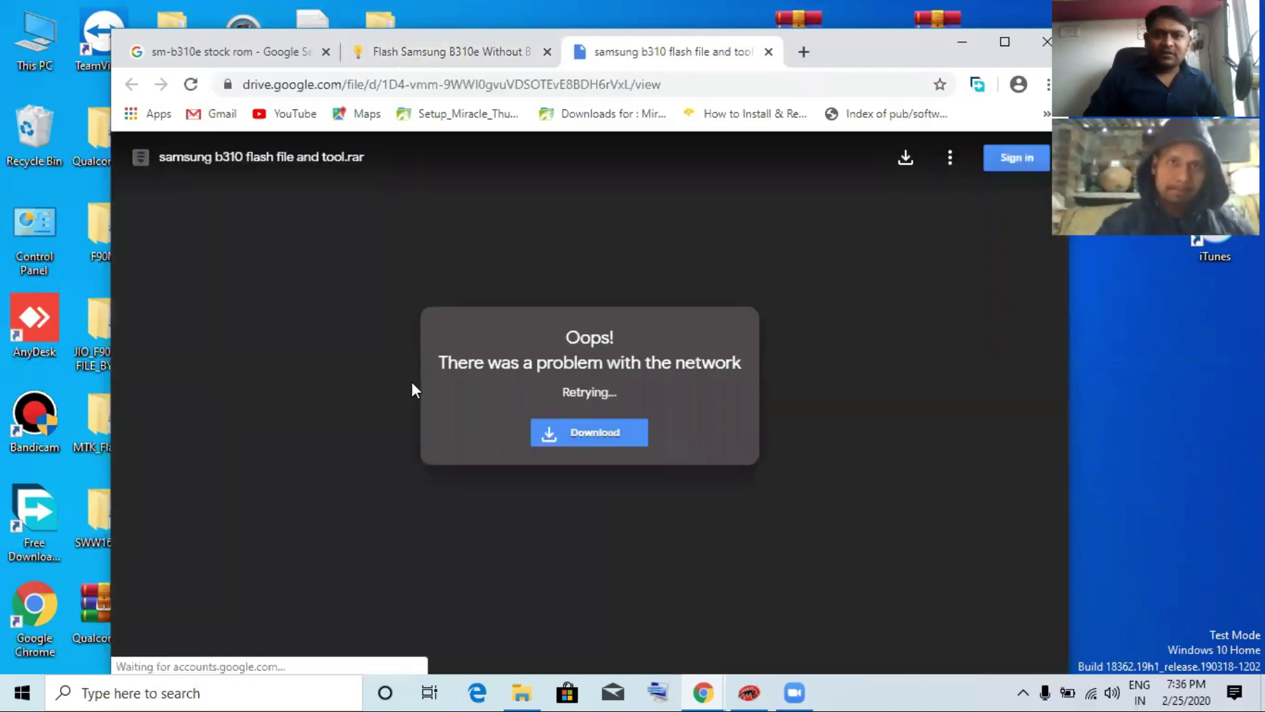
- Download "samsung b310 flash file and tool.rar" from Google Drive through Free Download Manager
left_click(575, 431)
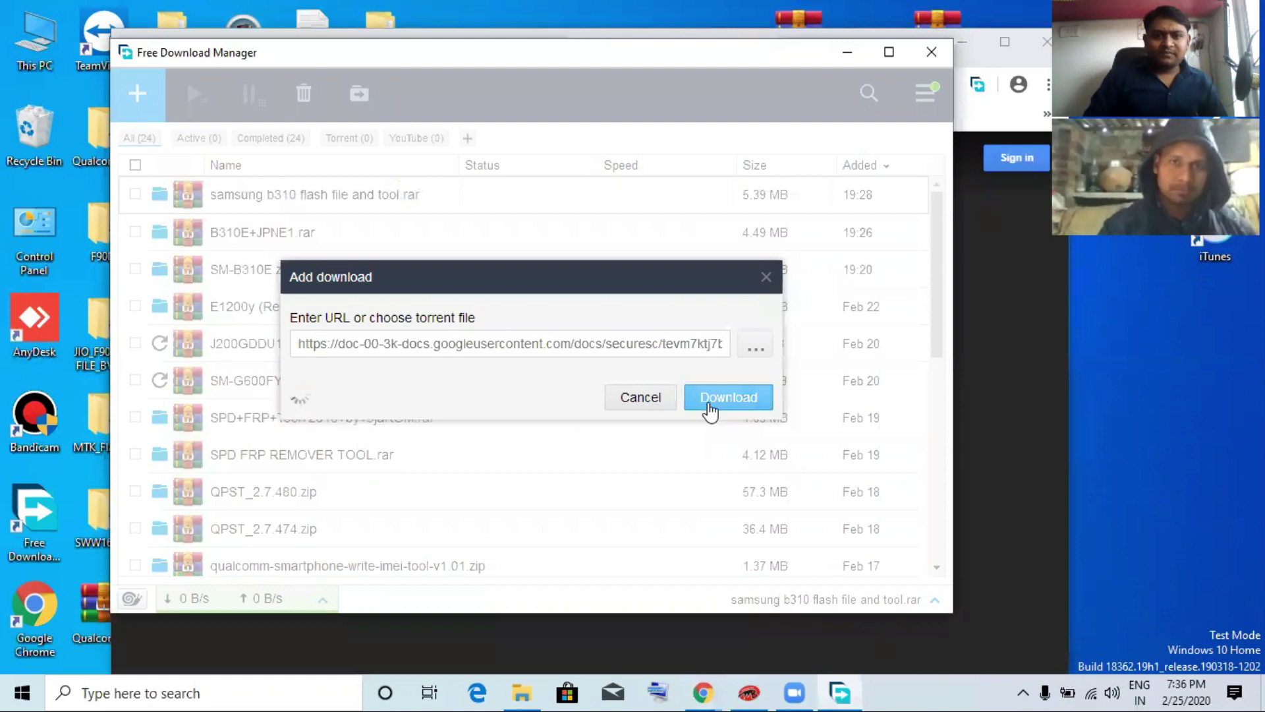
left_click(720, 403)
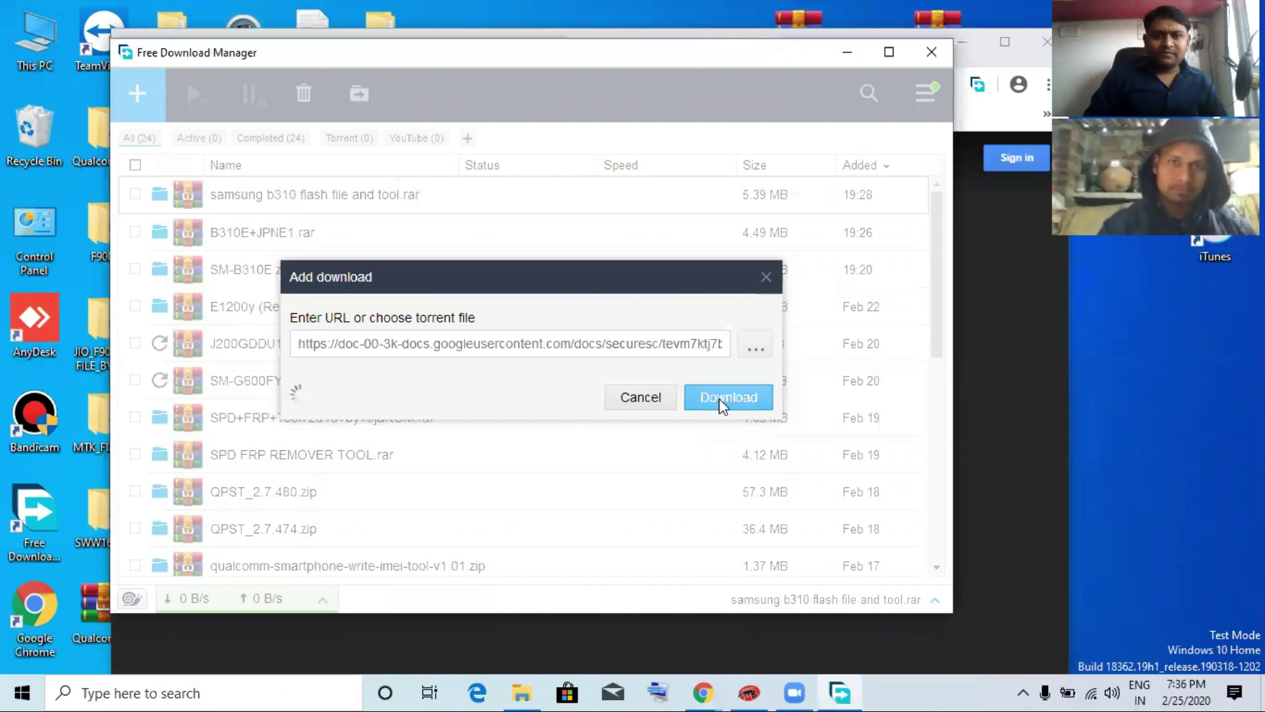
left_click(725, 446)
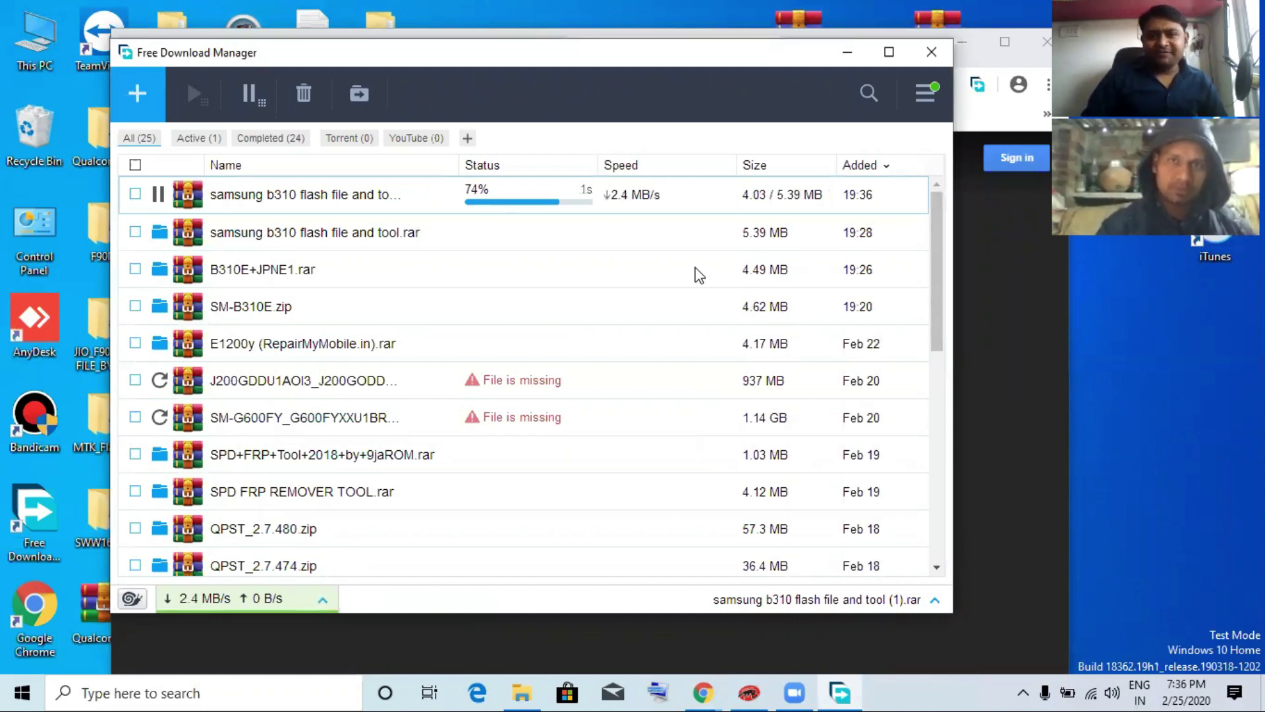
- Copy the newly downloaded archive "samsung b310 flash file and tool (1)" from its download folder to the desktop
right_click(440, 193)
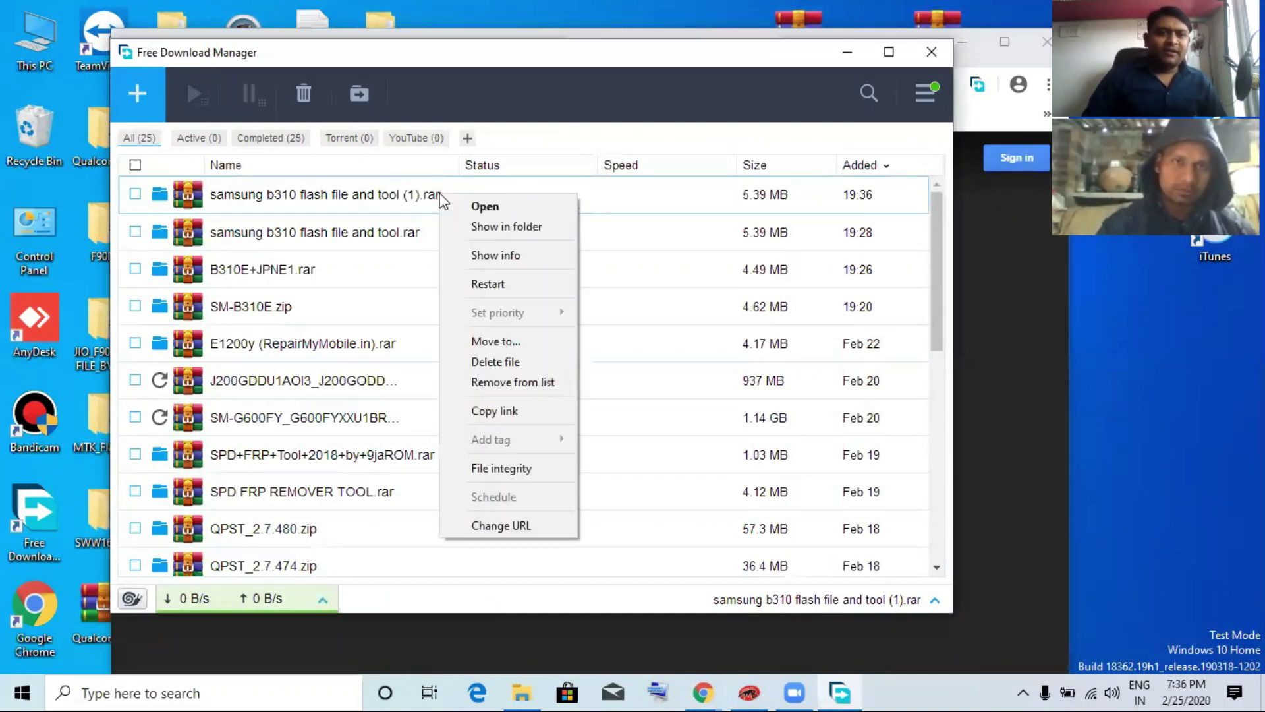
left_click(523, 226)
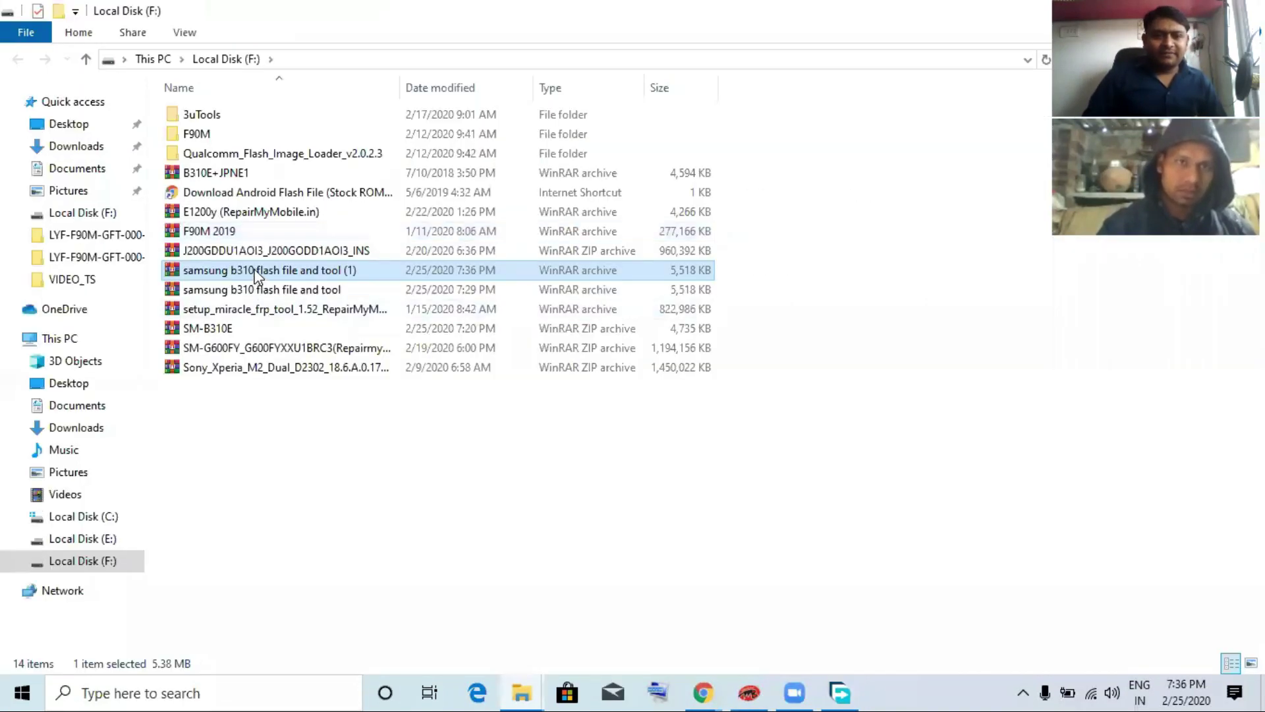
right_click(255, 272)
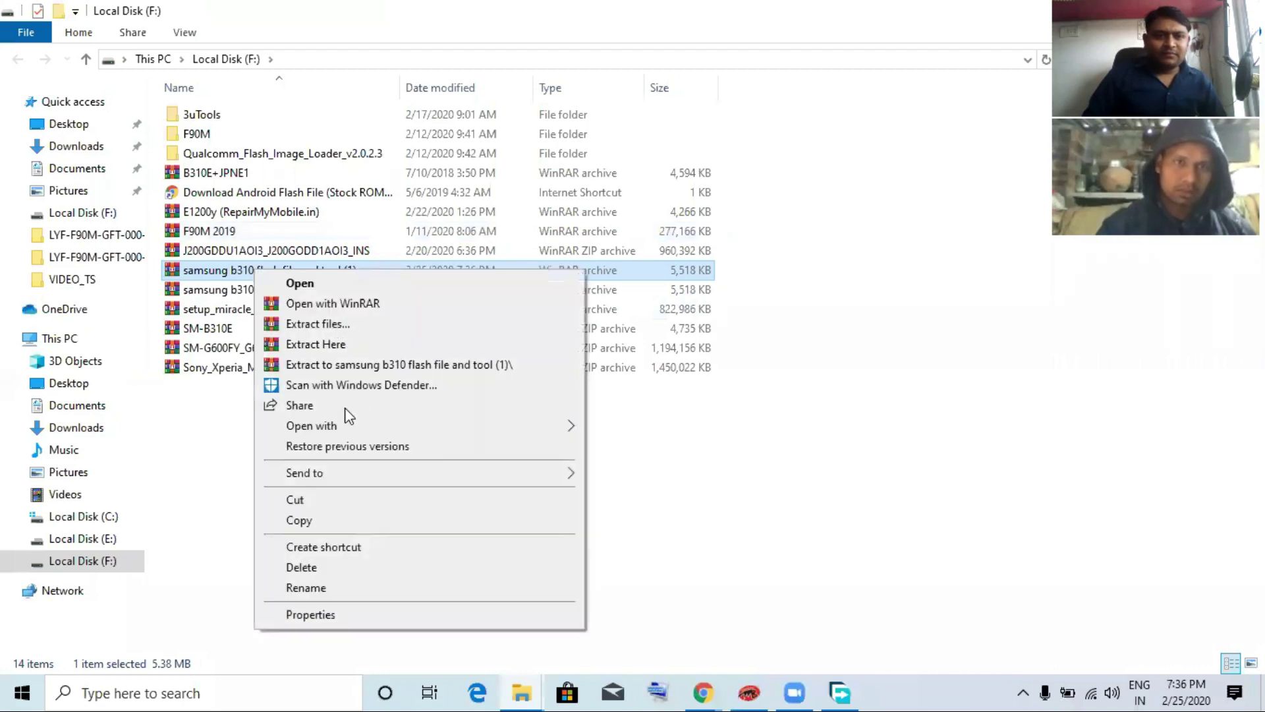
left_click(310, 519)
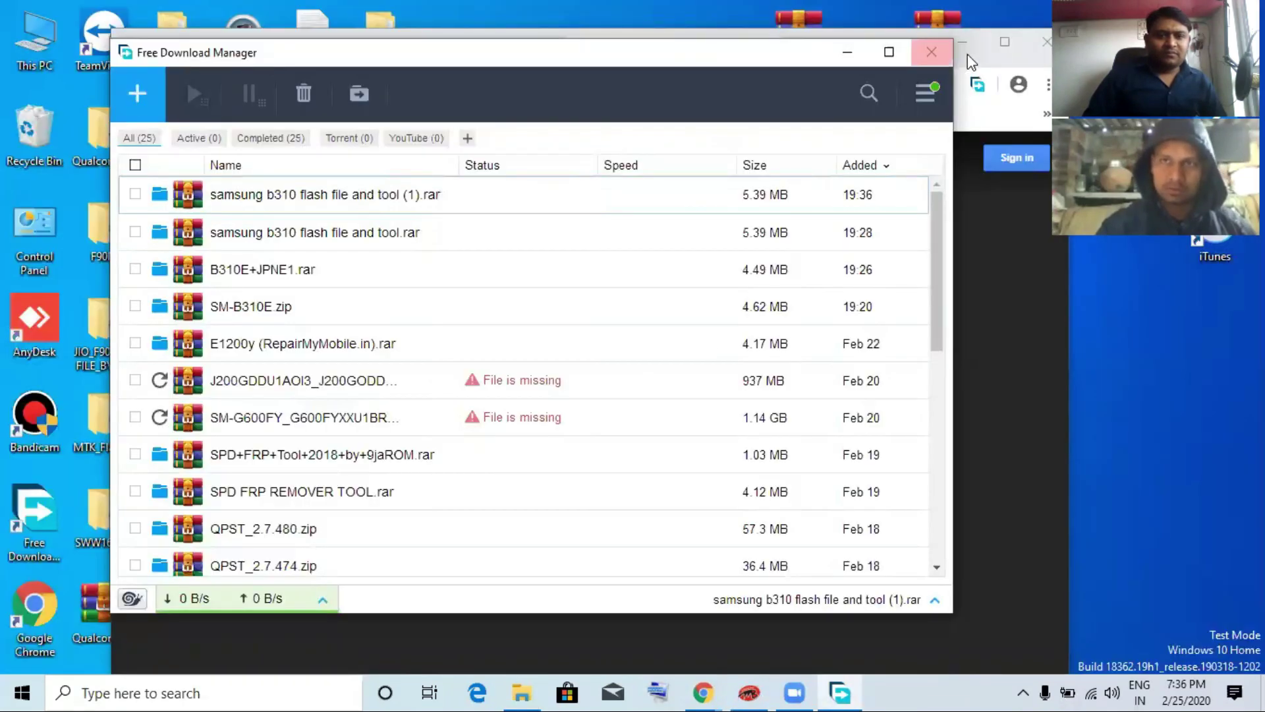
left_click(967, 54)
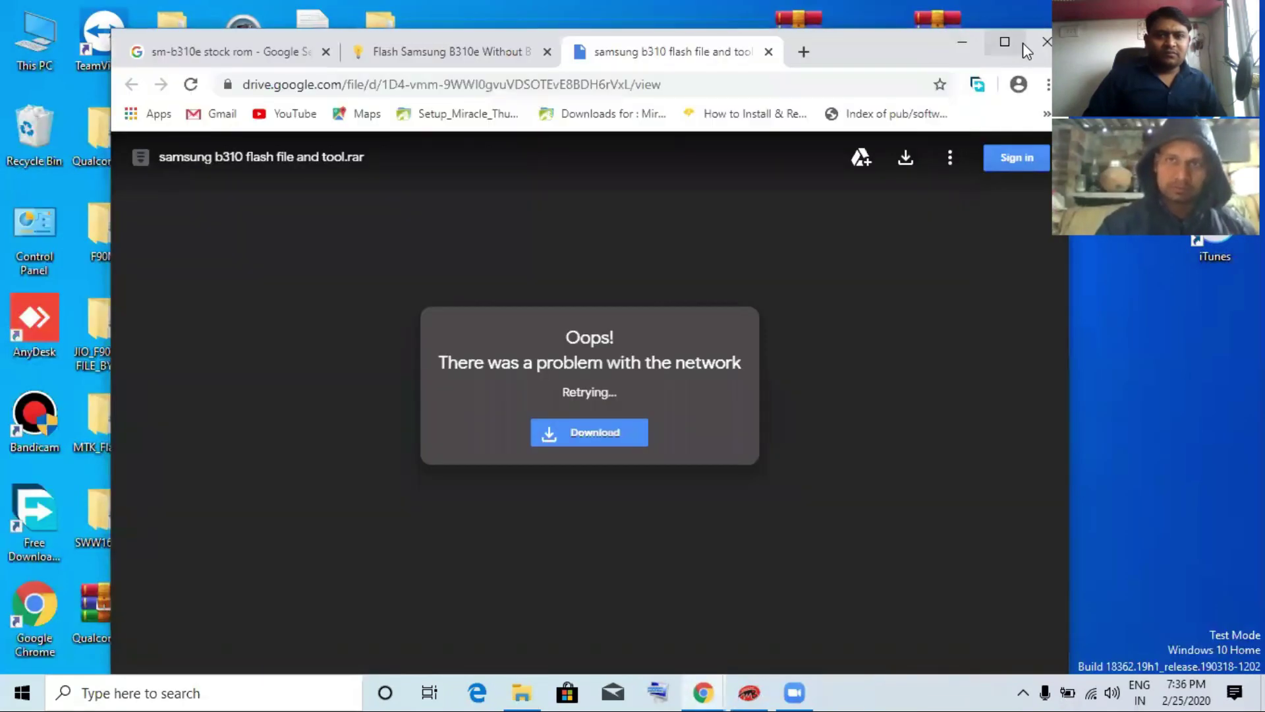
left_click(962, 42)
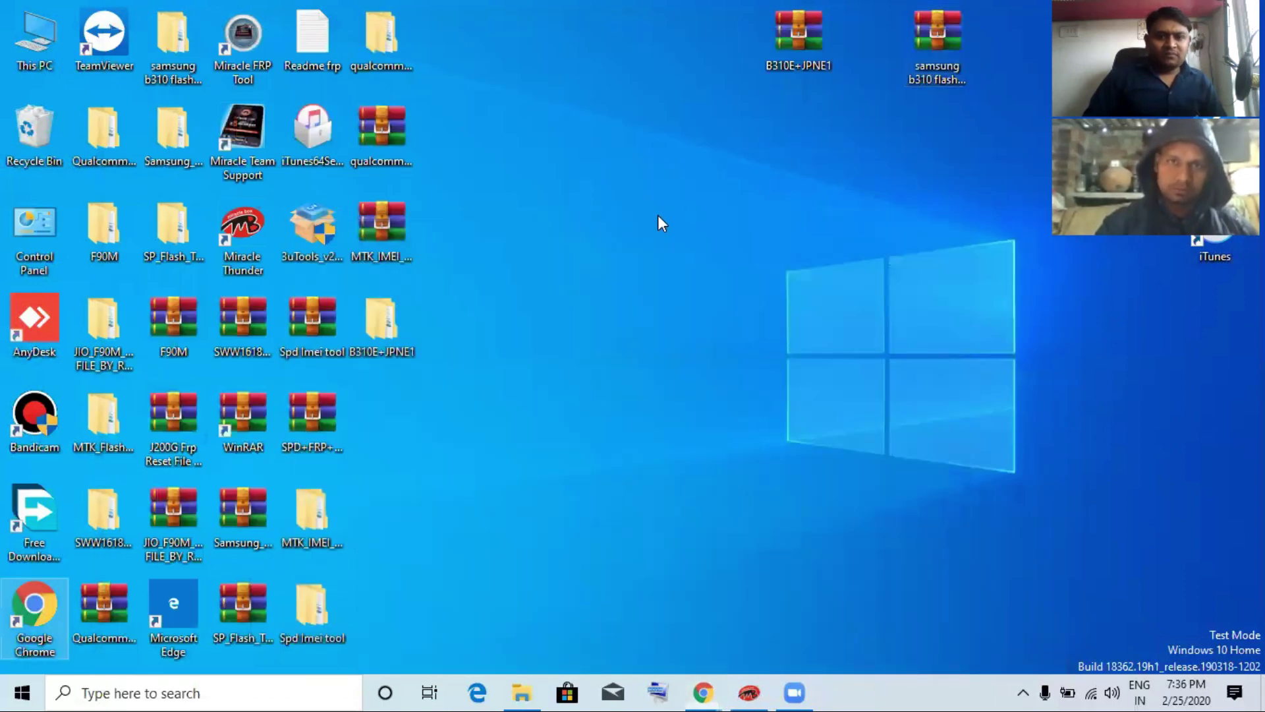
right_click(658, 217)
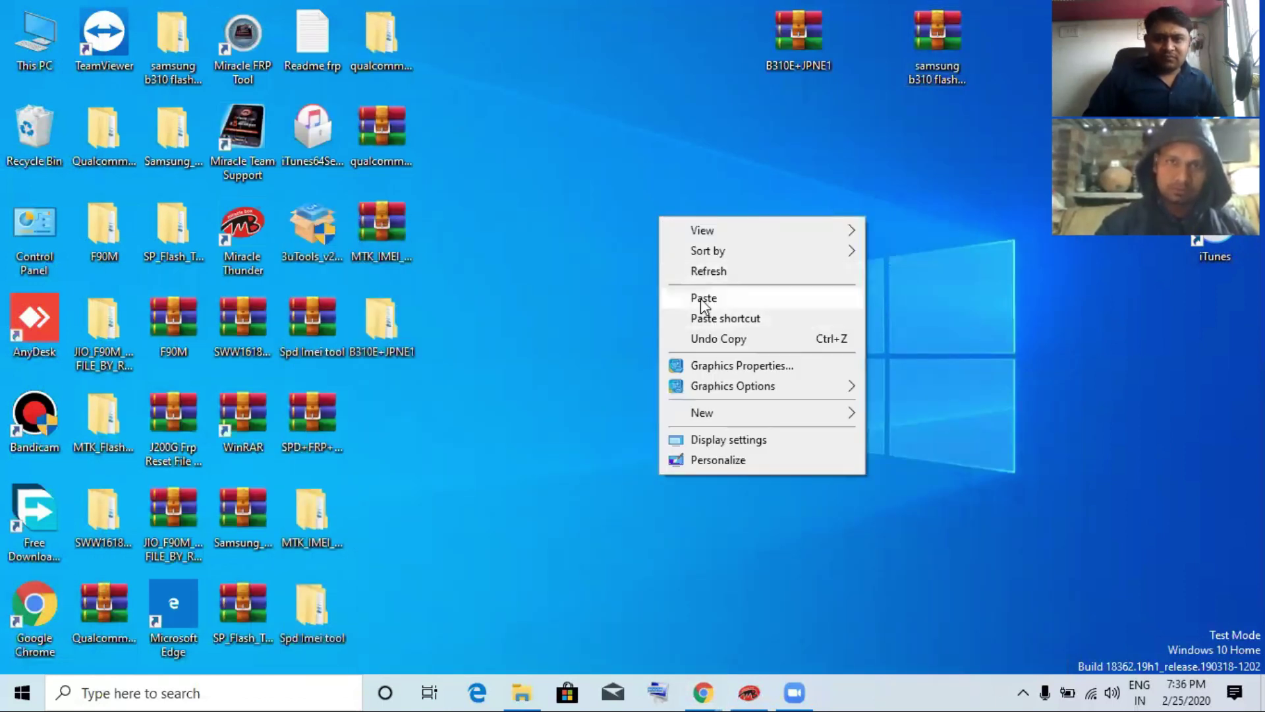
left_click(703, 297)
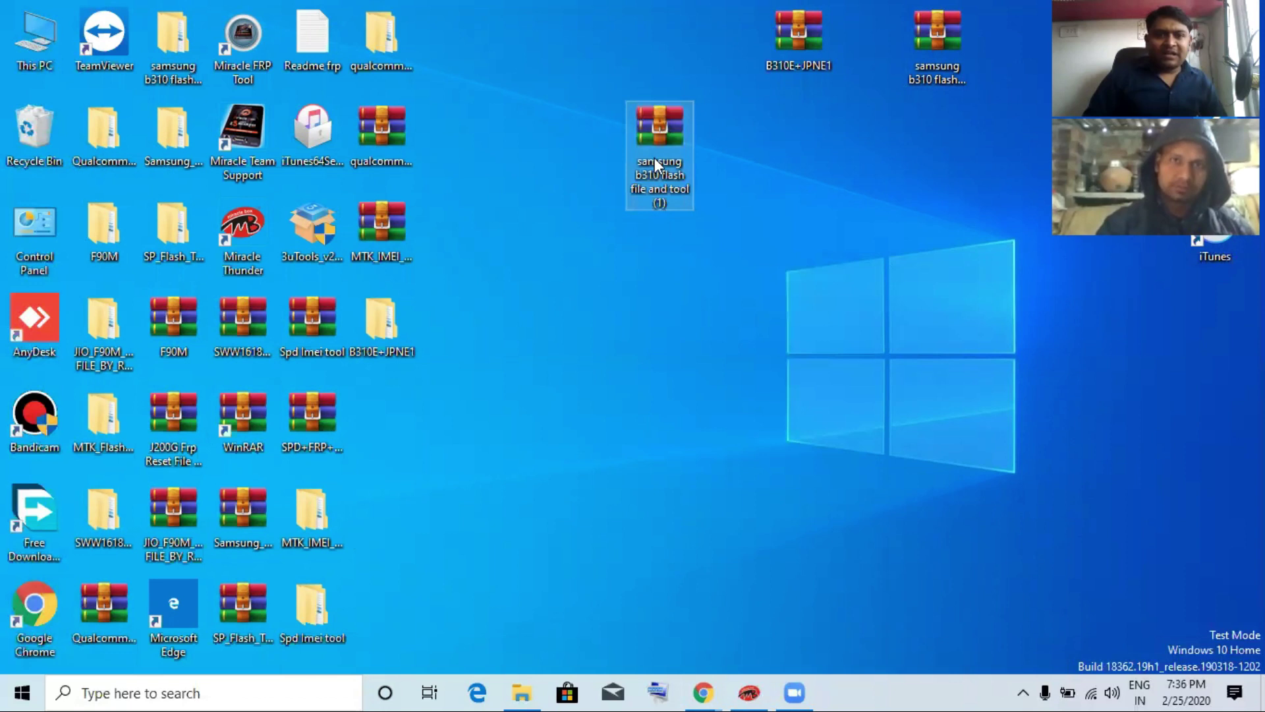
- Extract the desktop archive "samsung b310 flash file and tool (1)" into its own folder and open that folder
right_click(657, 162)
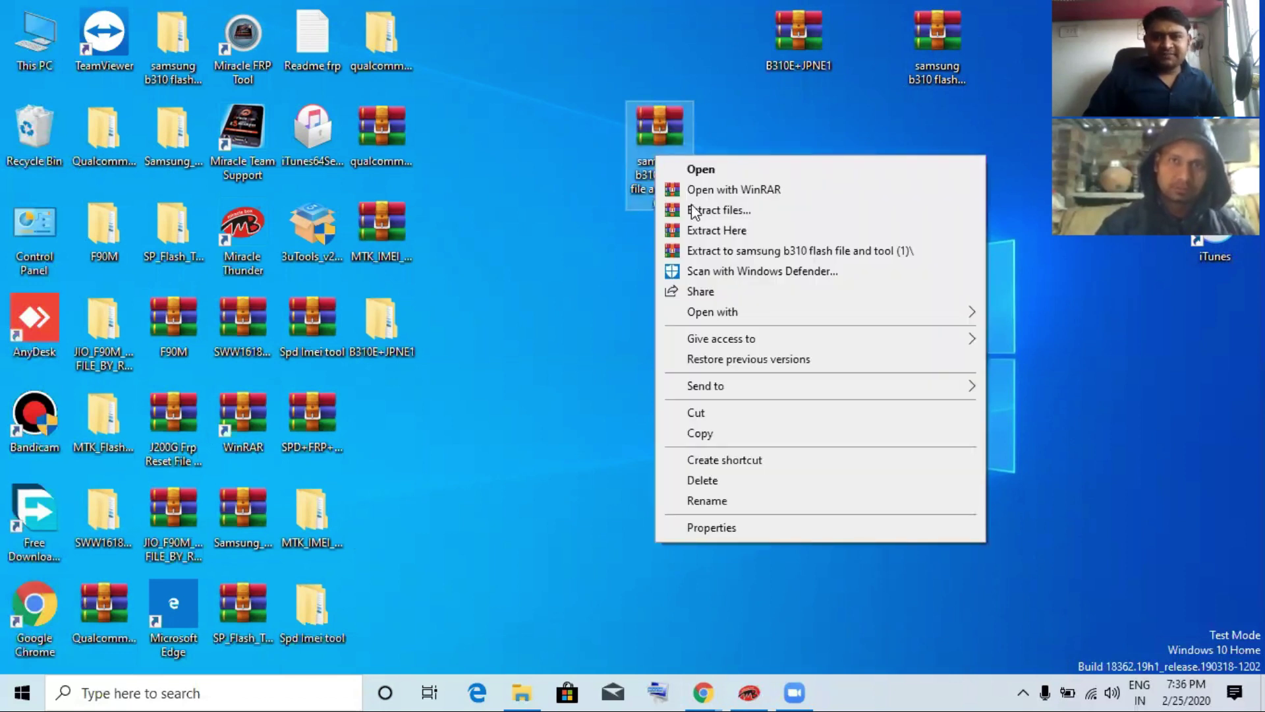
left_click(709, 251)
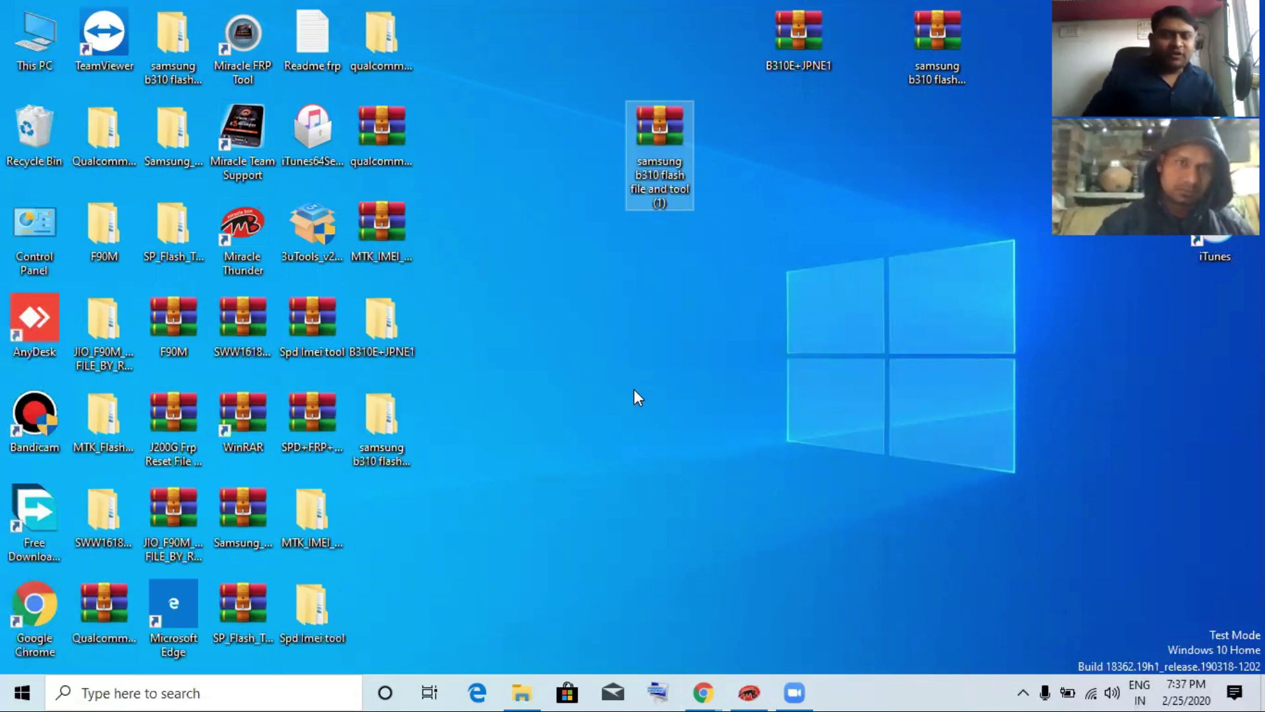
left_click(386, 422)
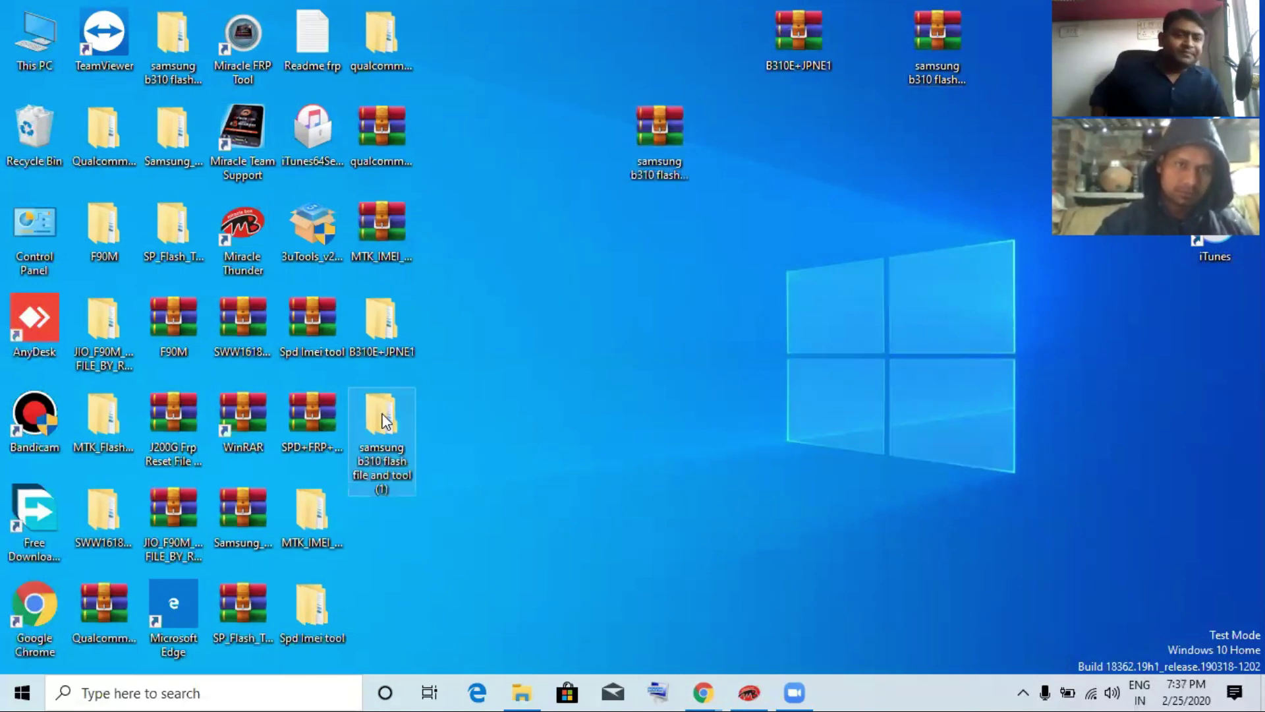
double_click(385, 422)
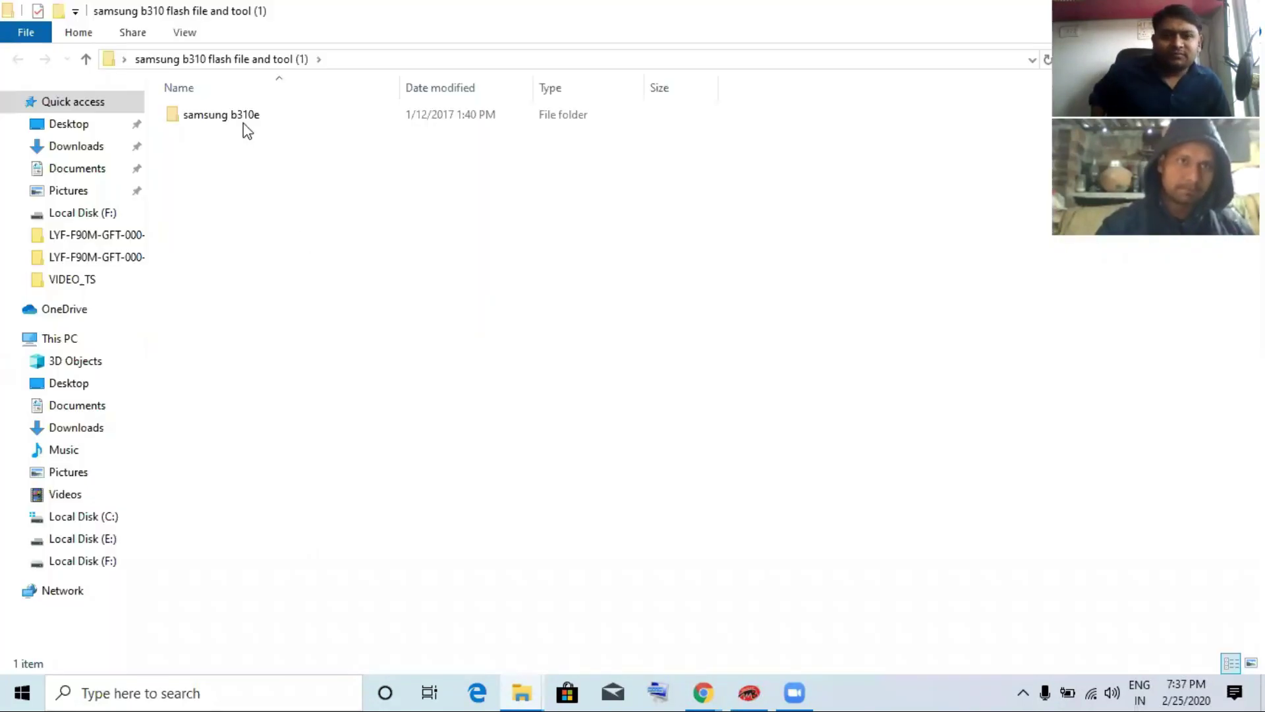
- Launch the ResearchDownload application from the Bin folder of ResearchDownload_2.9.8004 inside samsung b310e, and shift its window slightly
double_click(241, 118)
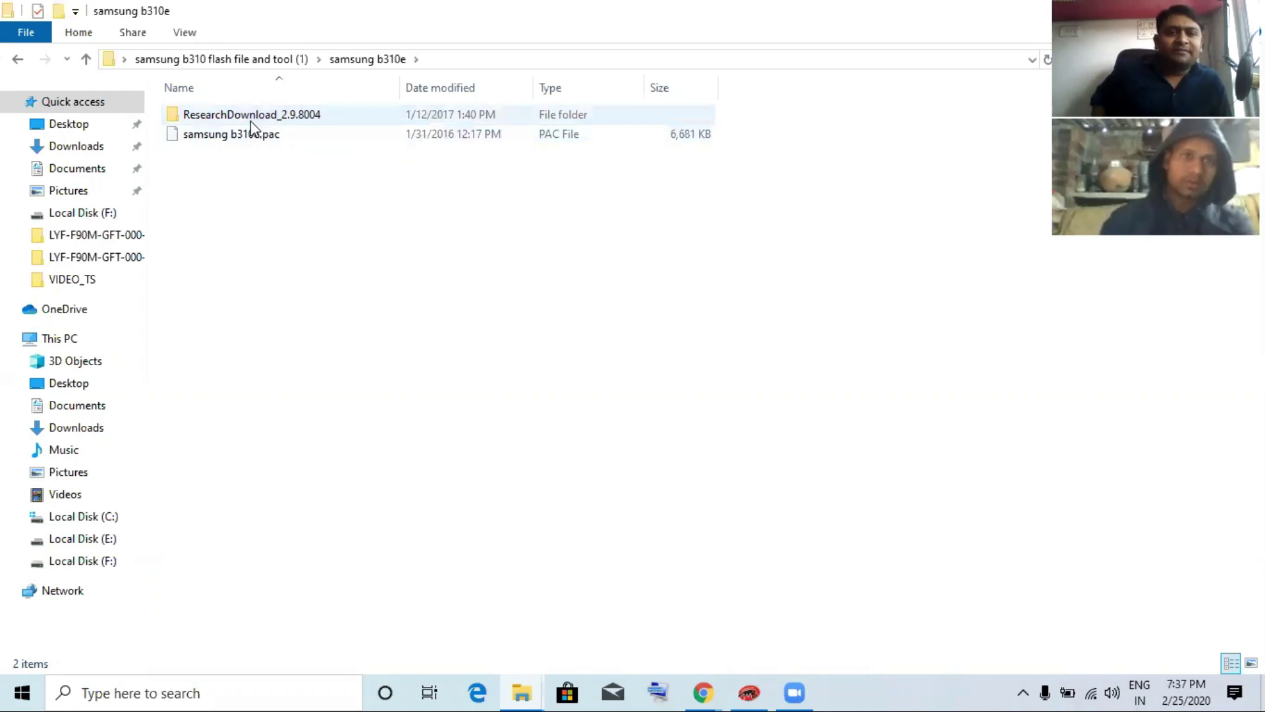
double_click(249, 119)
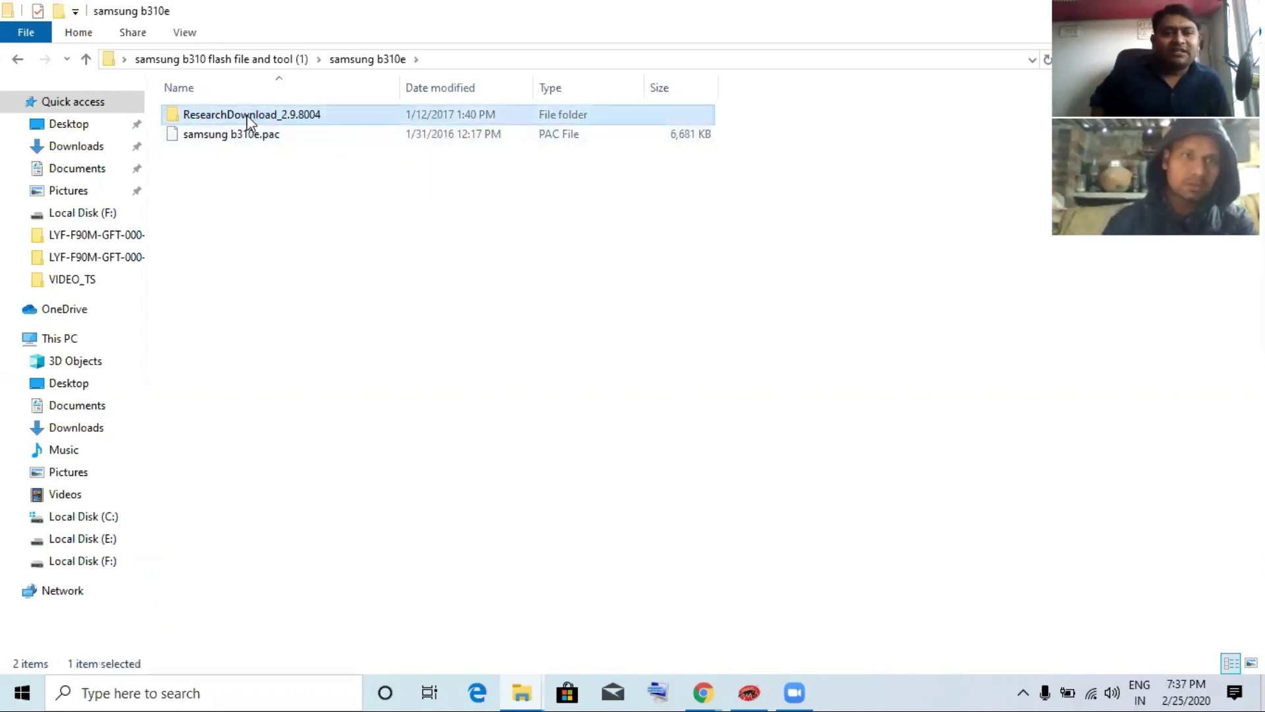
double_click(245, 116)
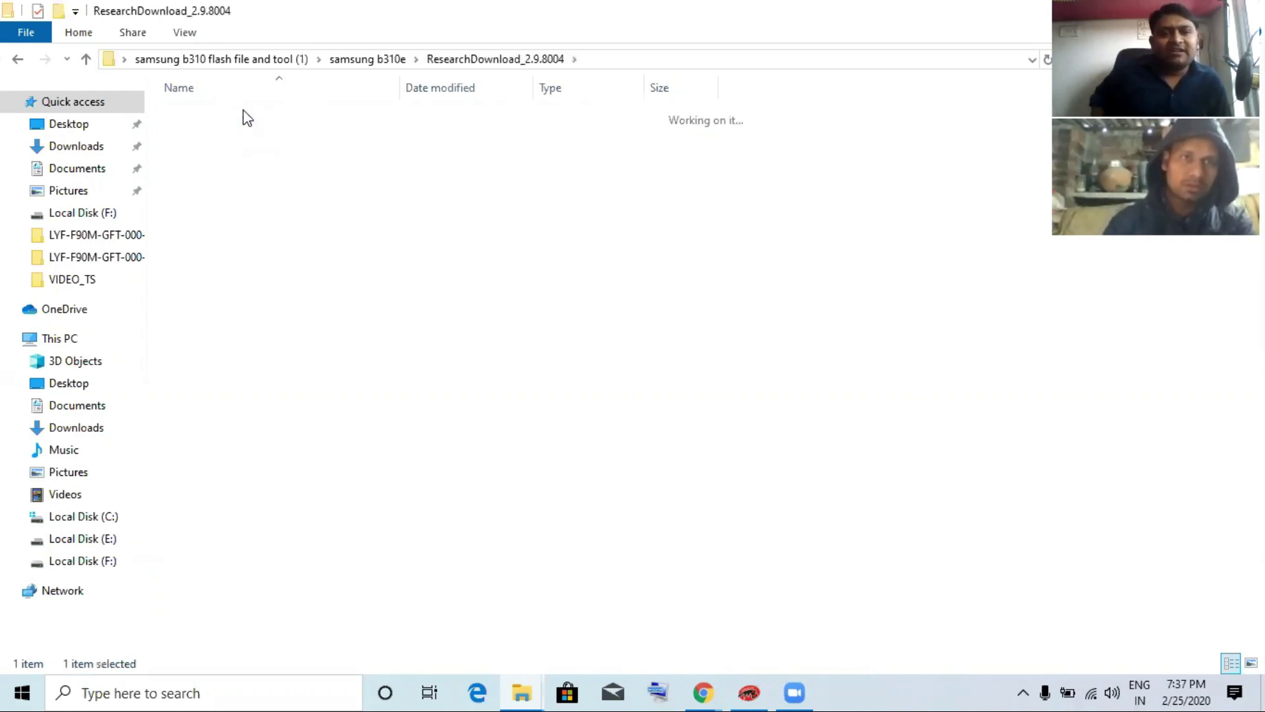
double_click(241, 116)
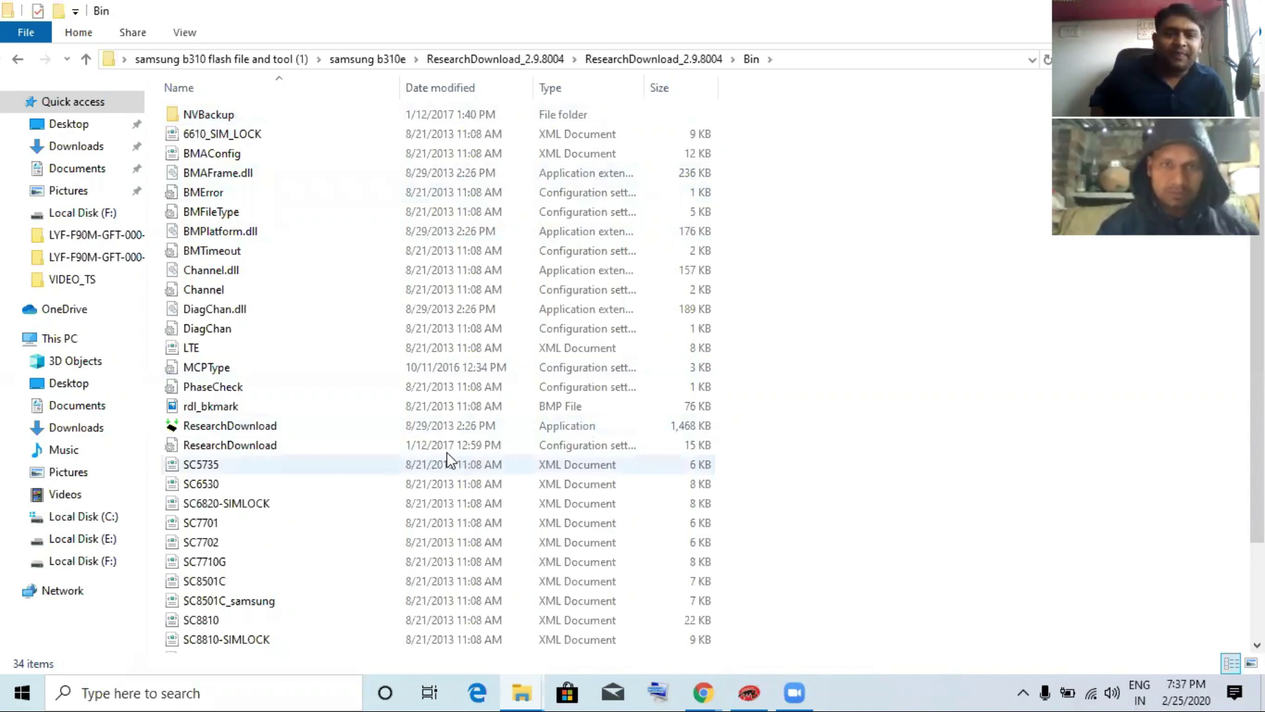
double_click(269, 425)
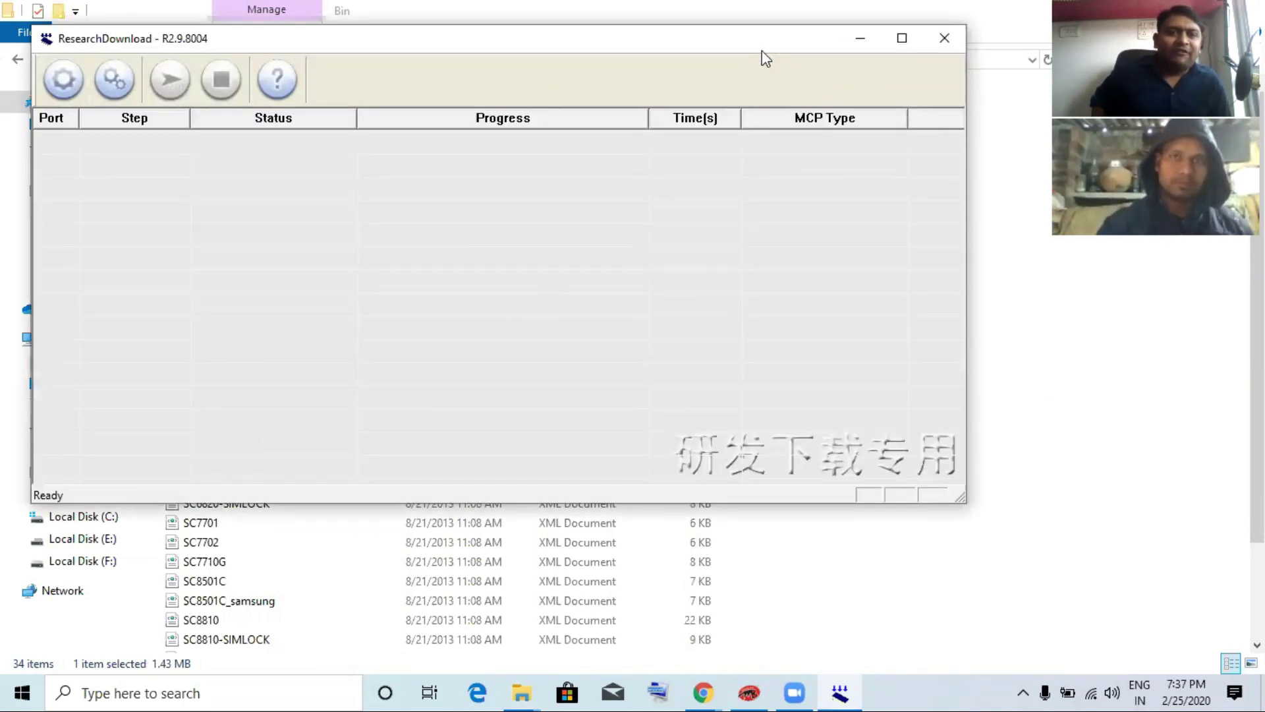
left_click_drag(757, 47, 833, 128)
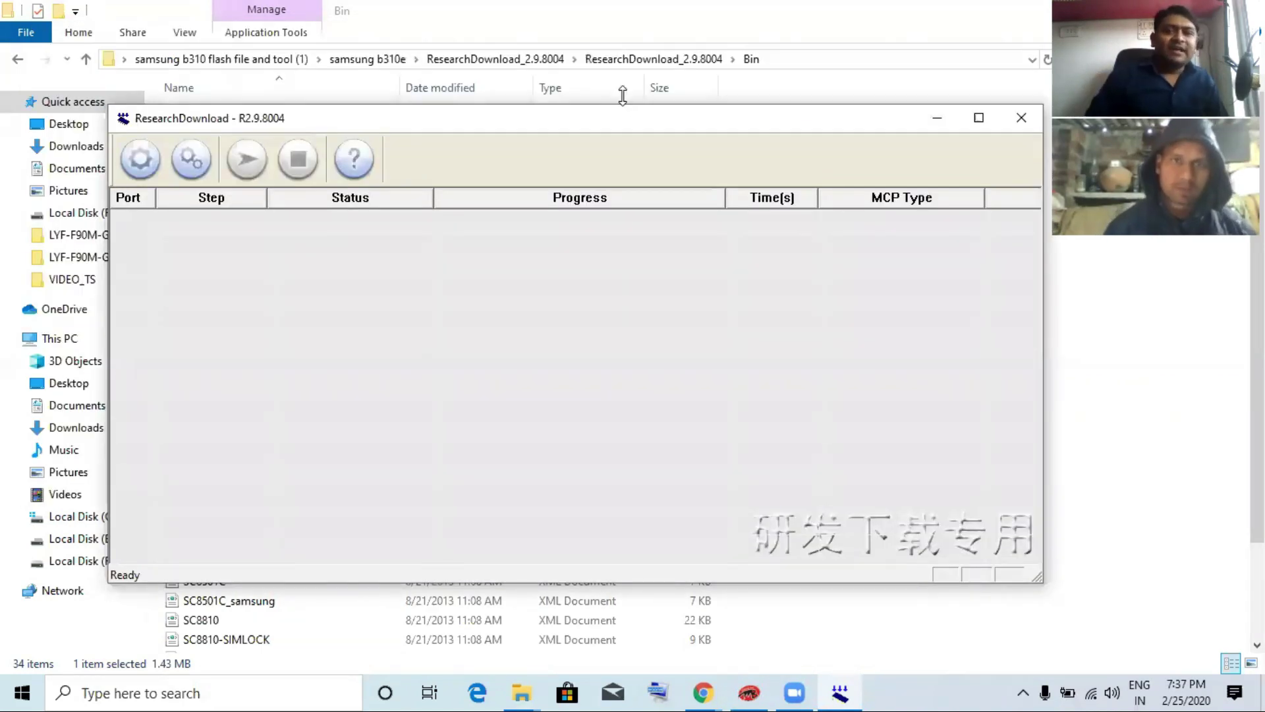
- Load the packet file samsung b310e.pac from the samsung b310e folder within the desktop folder "samsung b310 flash file and tool (1)"
left_click(139, 161)
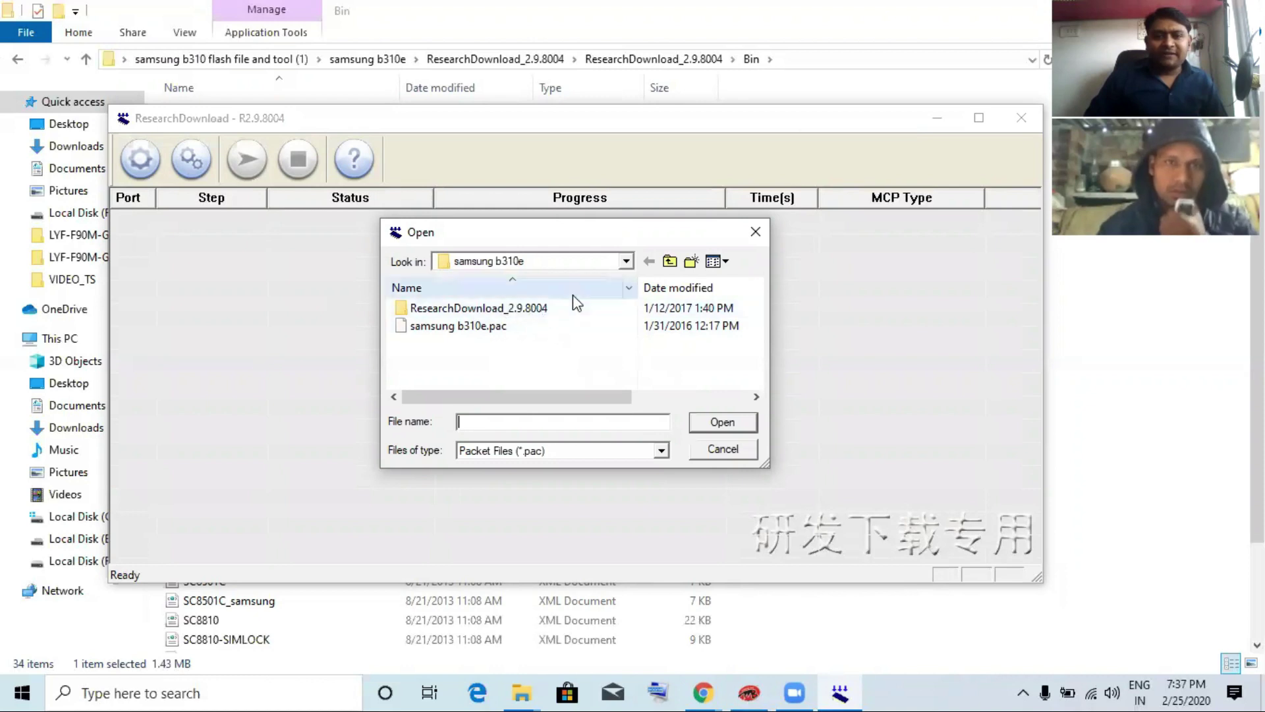
left_click(627, 261)
left_click(626, 262)
left_click(626, 262)
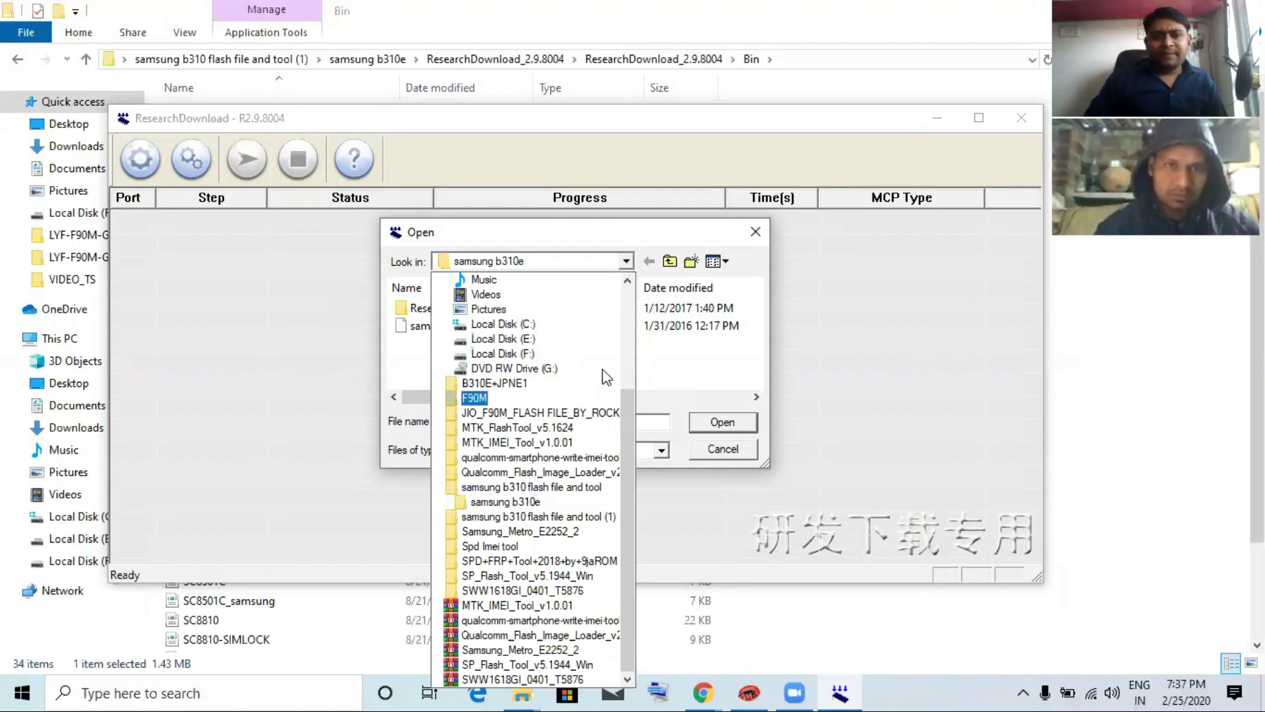
left_click(627, 283)
scroll(628, 286, "up", 2)
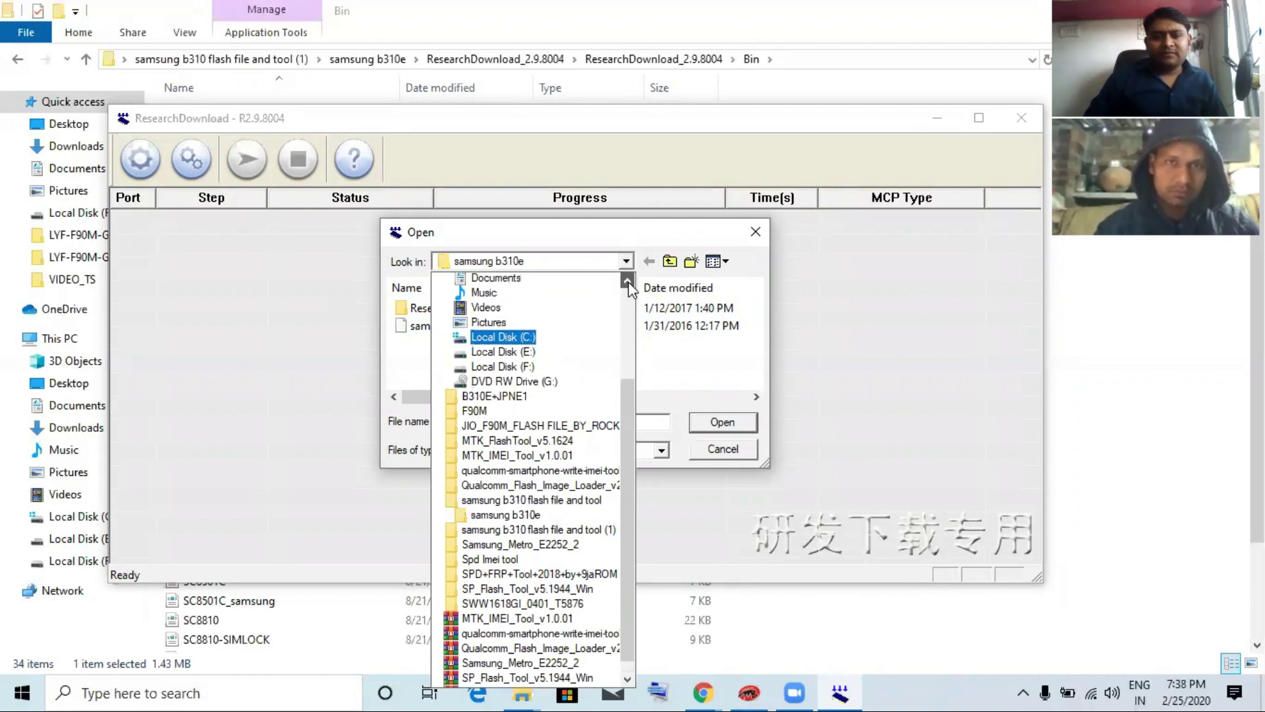
scroll(552, 321, "up", 1)
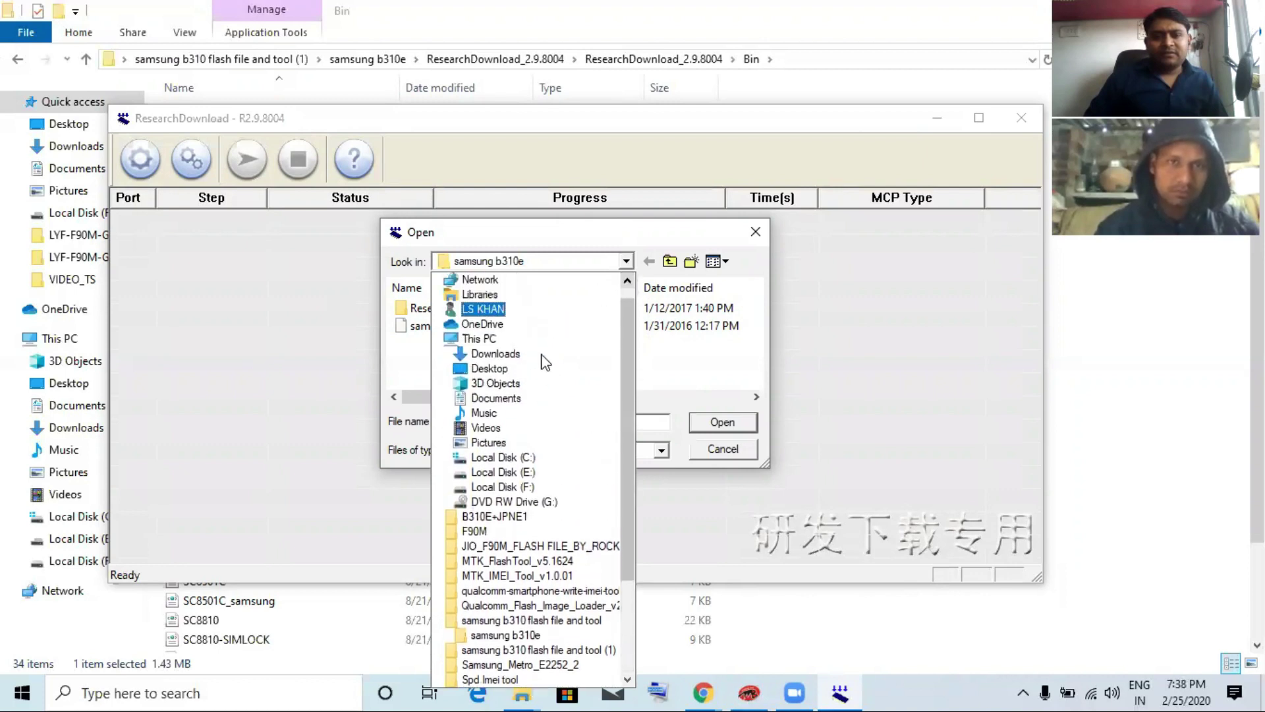
left_click(490, 368)
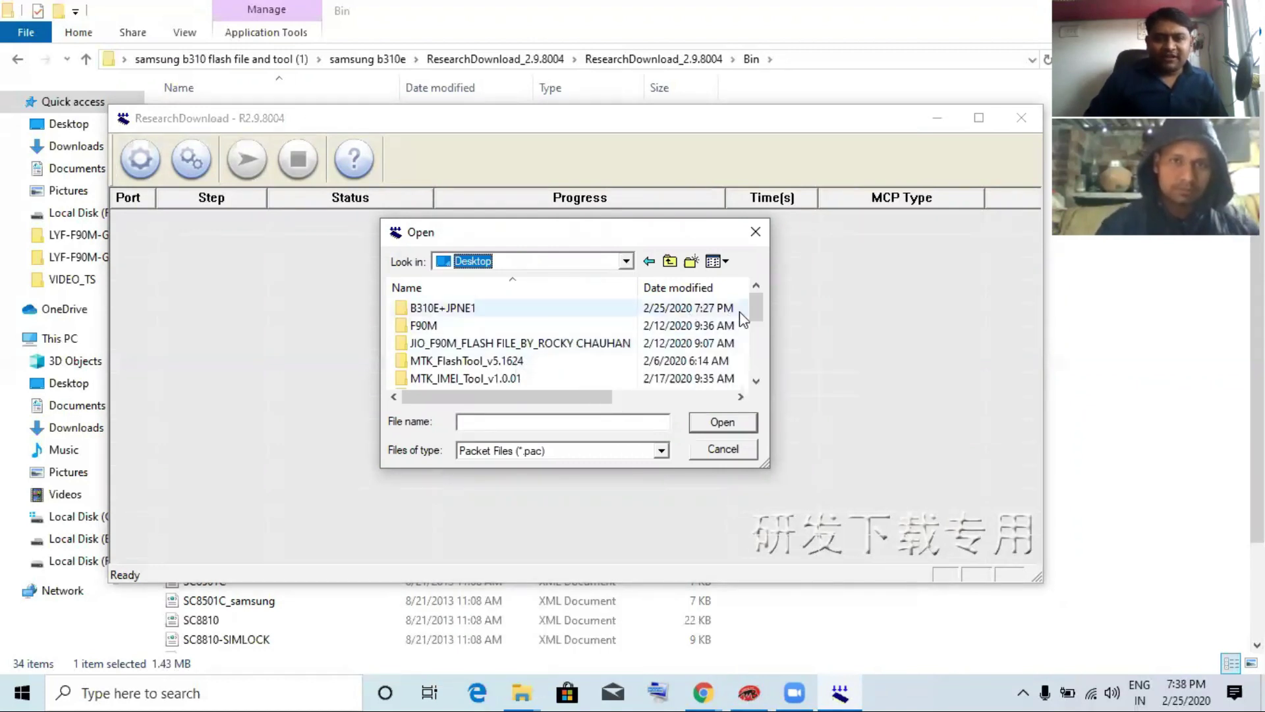
left_click_drag(759, 319, 759, 341)
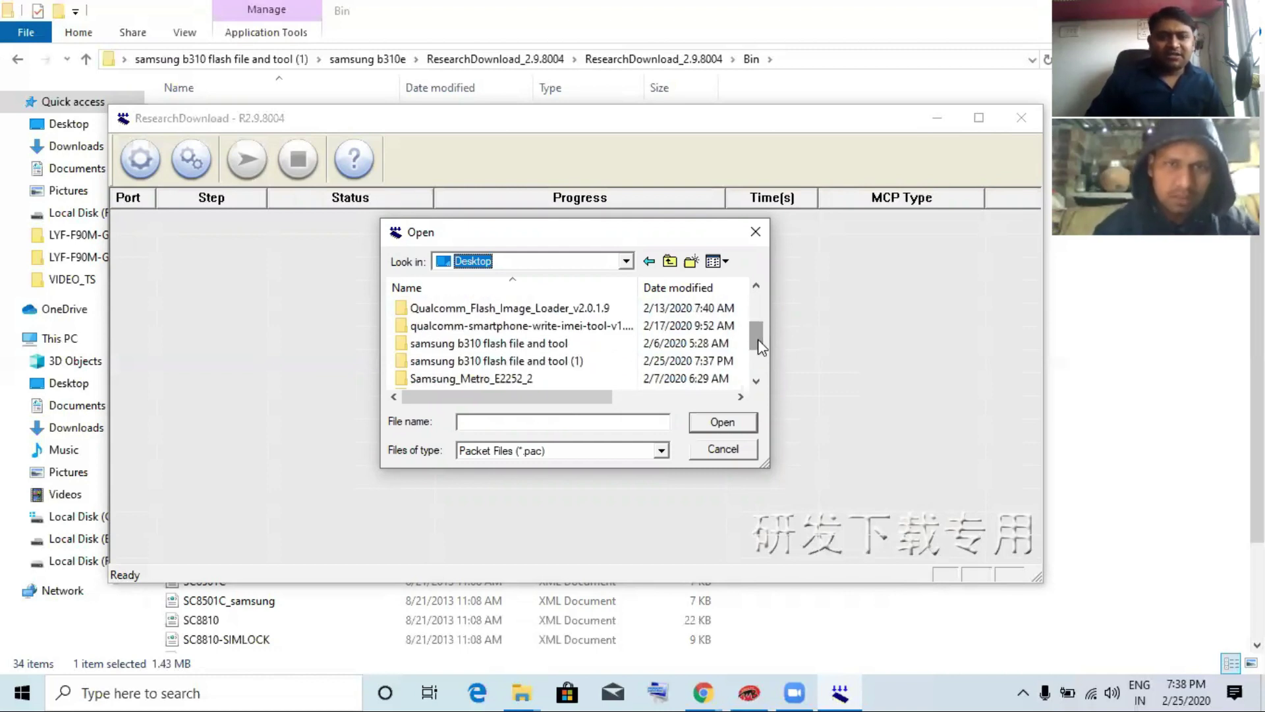
left_click(556, 366)
double_click(556, 366)
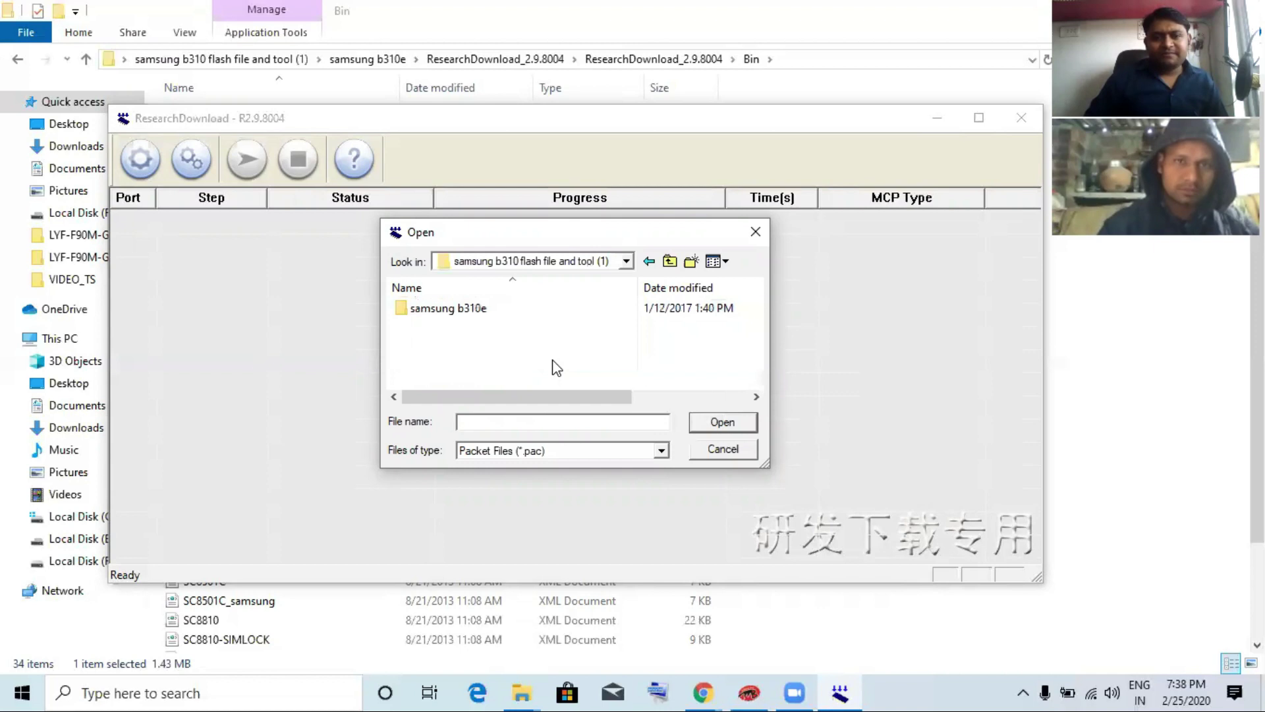
double_click(461, 309)
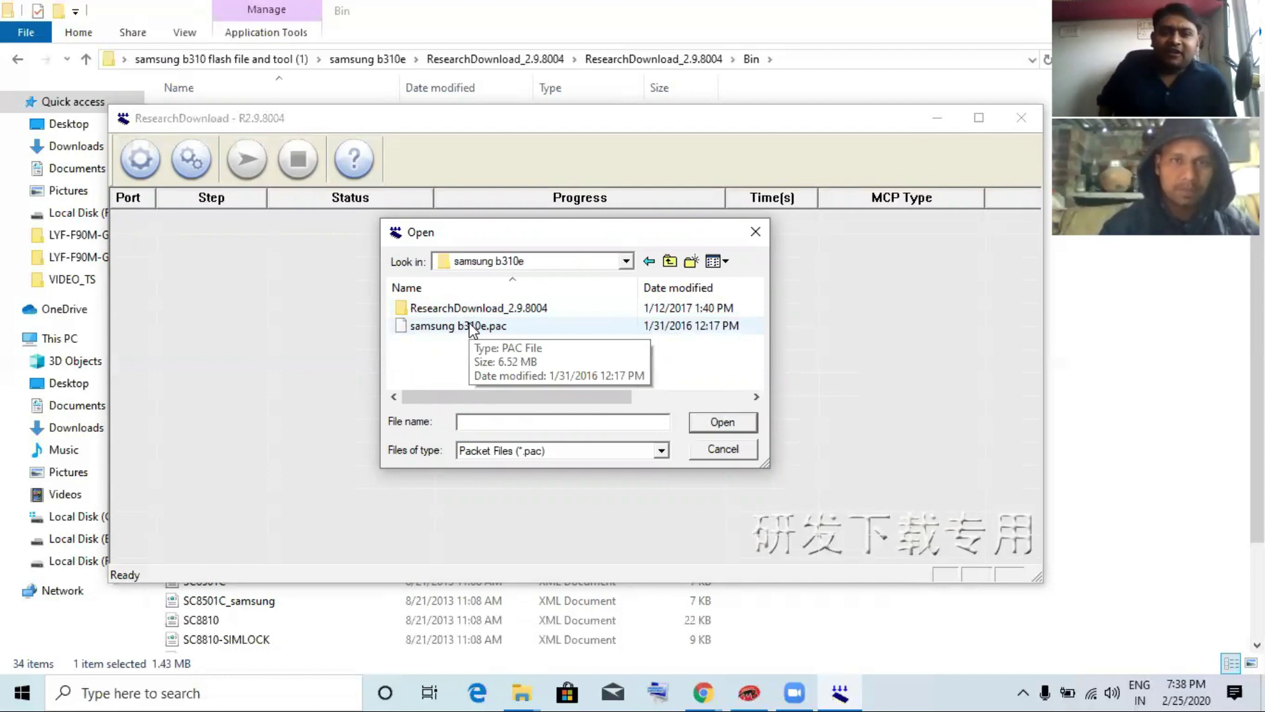
double_click(465, 326)
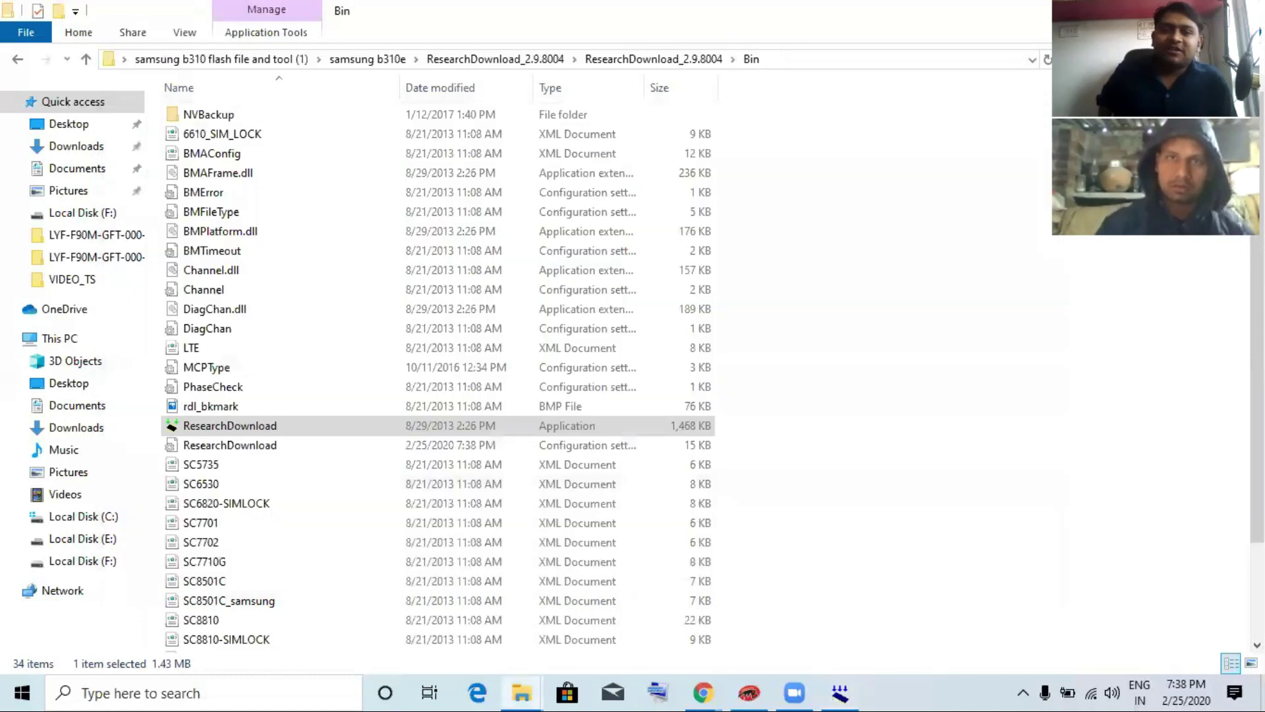
- Clear the Bin folder window off the desktop and move the ResearchDownload window away from the This PC icon
left_click(1189, 10)
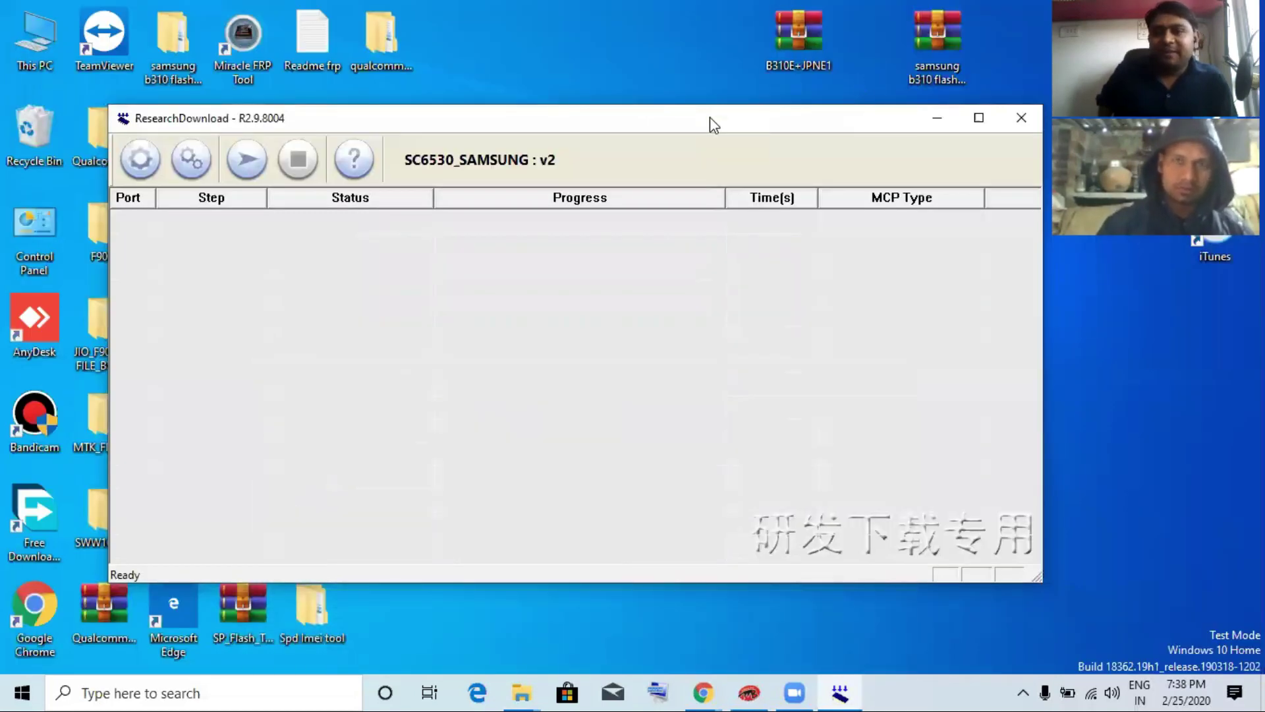
left_click_drag(713, 124, 726, 66)
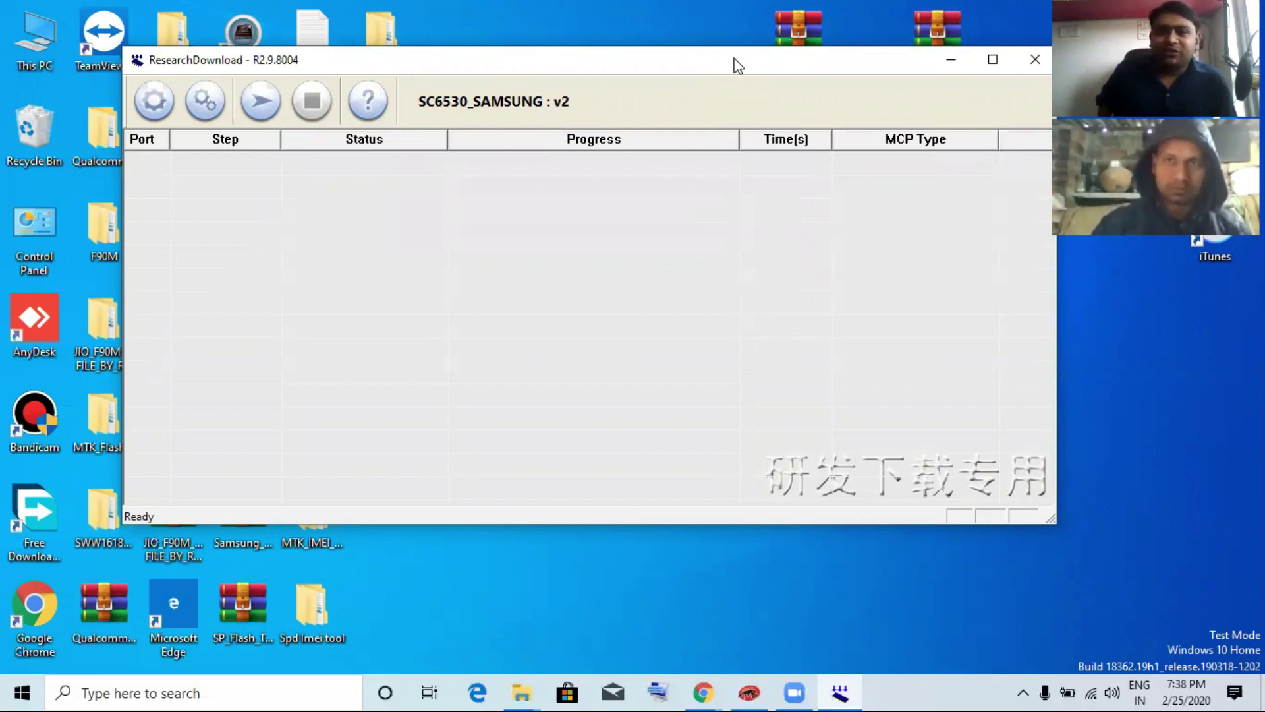
left_click_drag(738, 66, 904, 54)
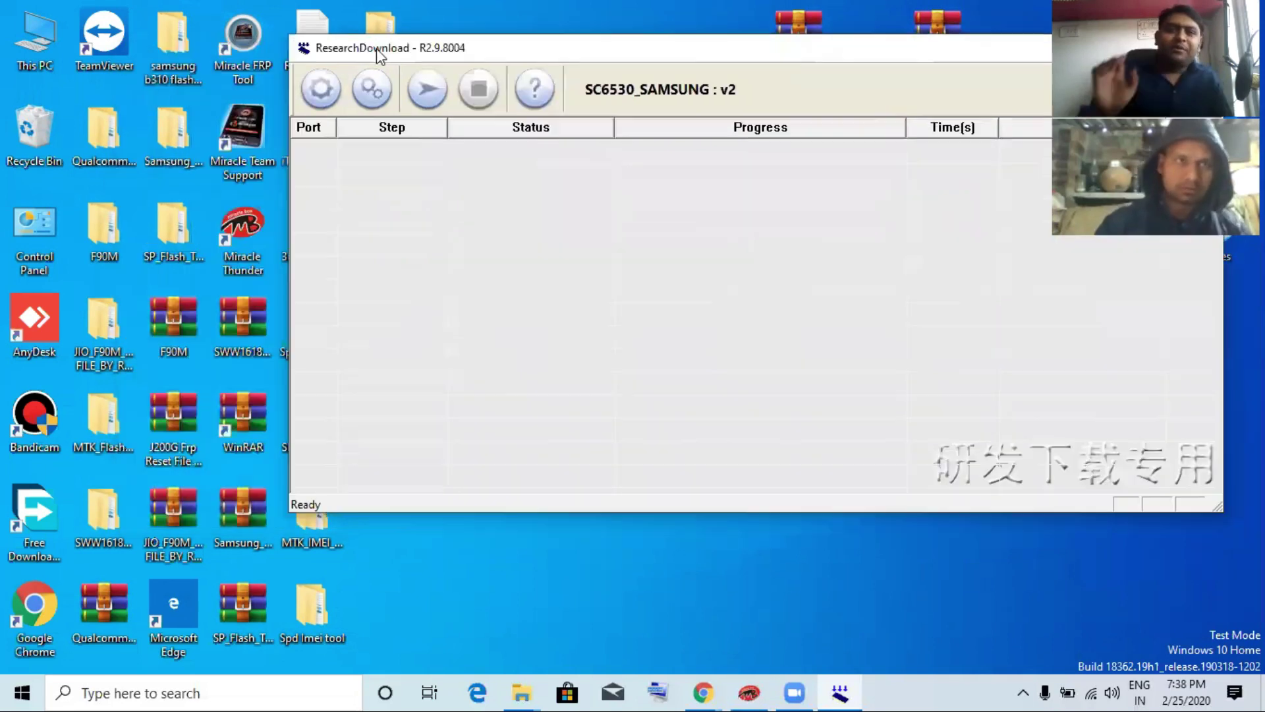
- Open Computer Management for this PC and show its Device Manager
right_click(29, 46)
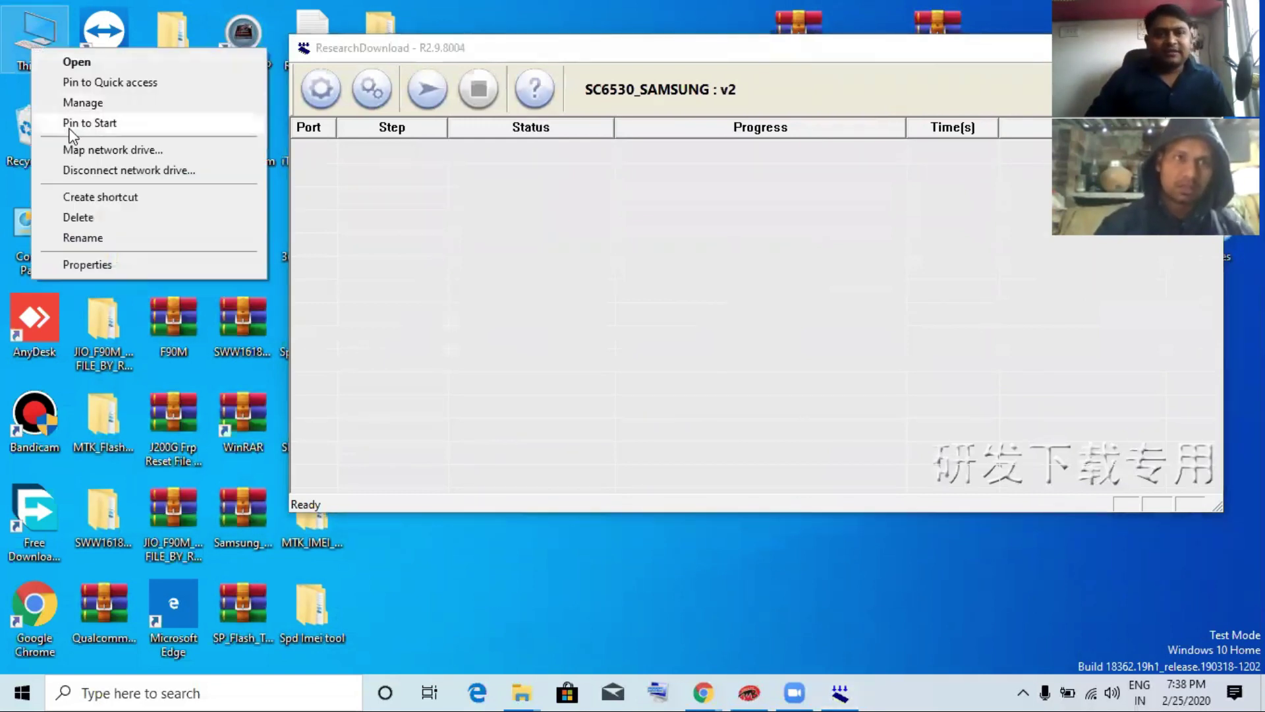
left_click(72, 108)
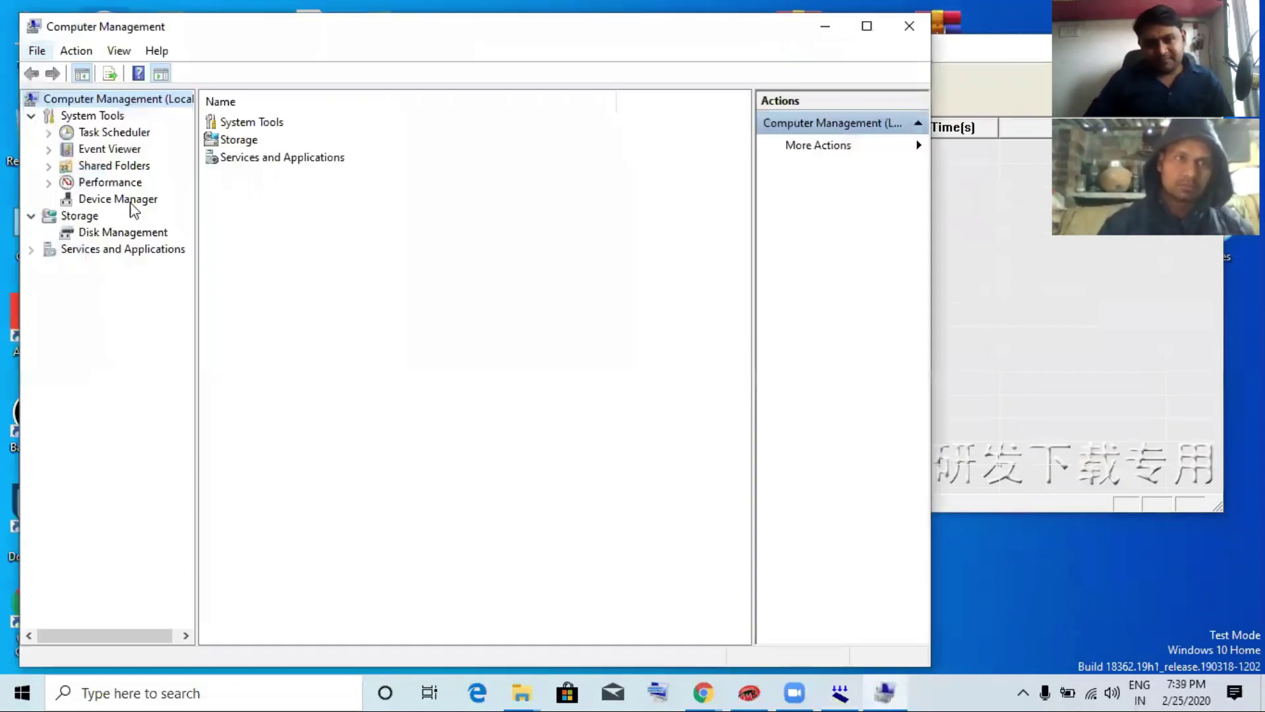
left_click(133, 198)
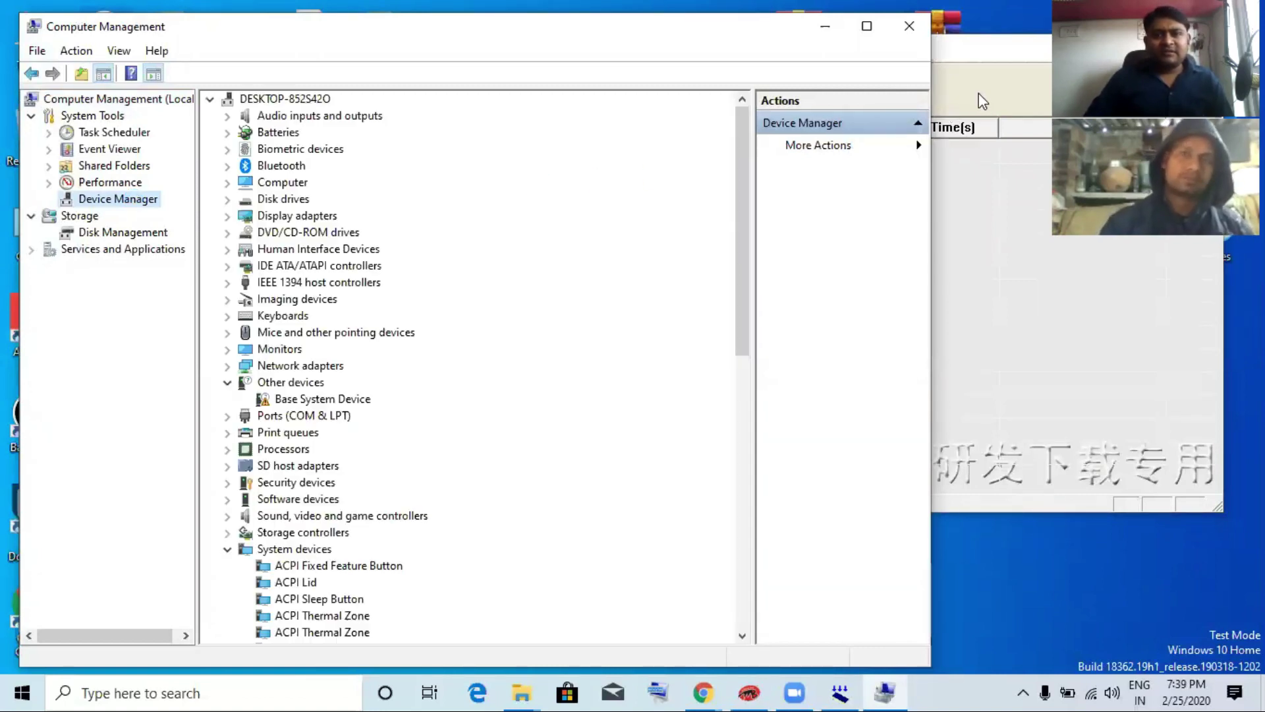
- Move the ResearchDownload window clear of the device list and expand Ports (COM & LPT) to check the phone's port
left_click(983, 50)
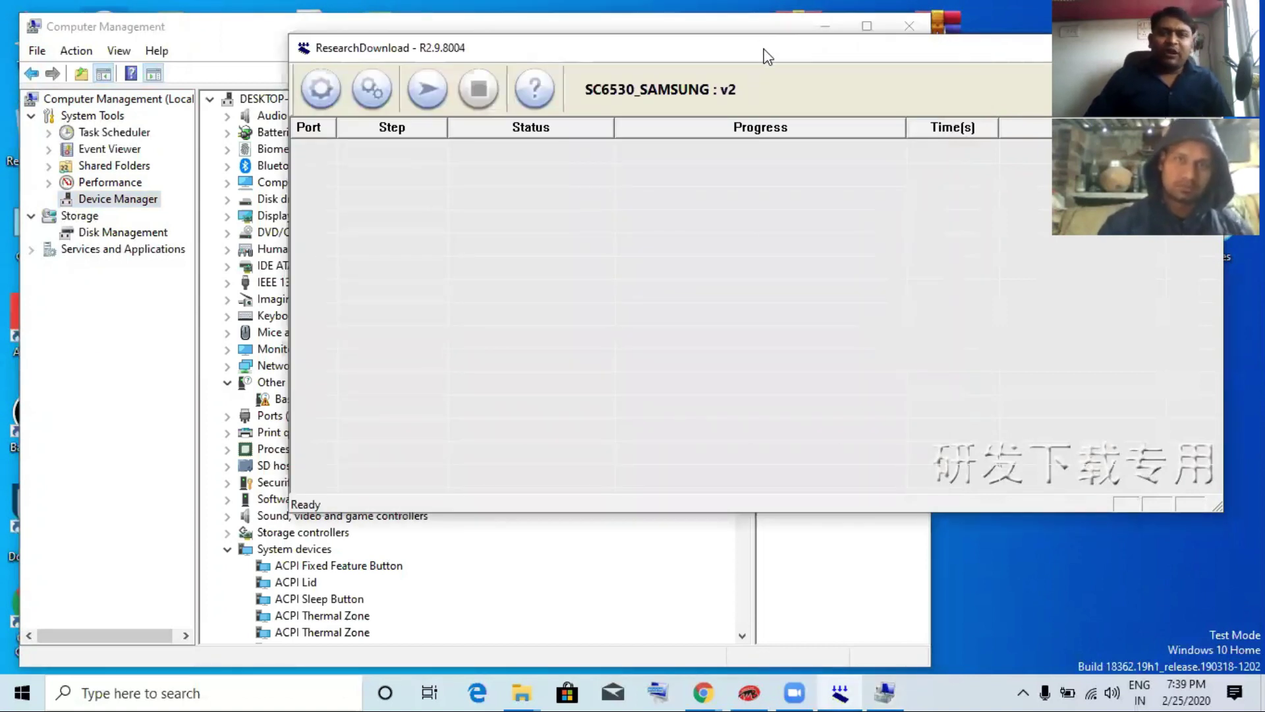
left_click_drag(764, 49, 850, 37)
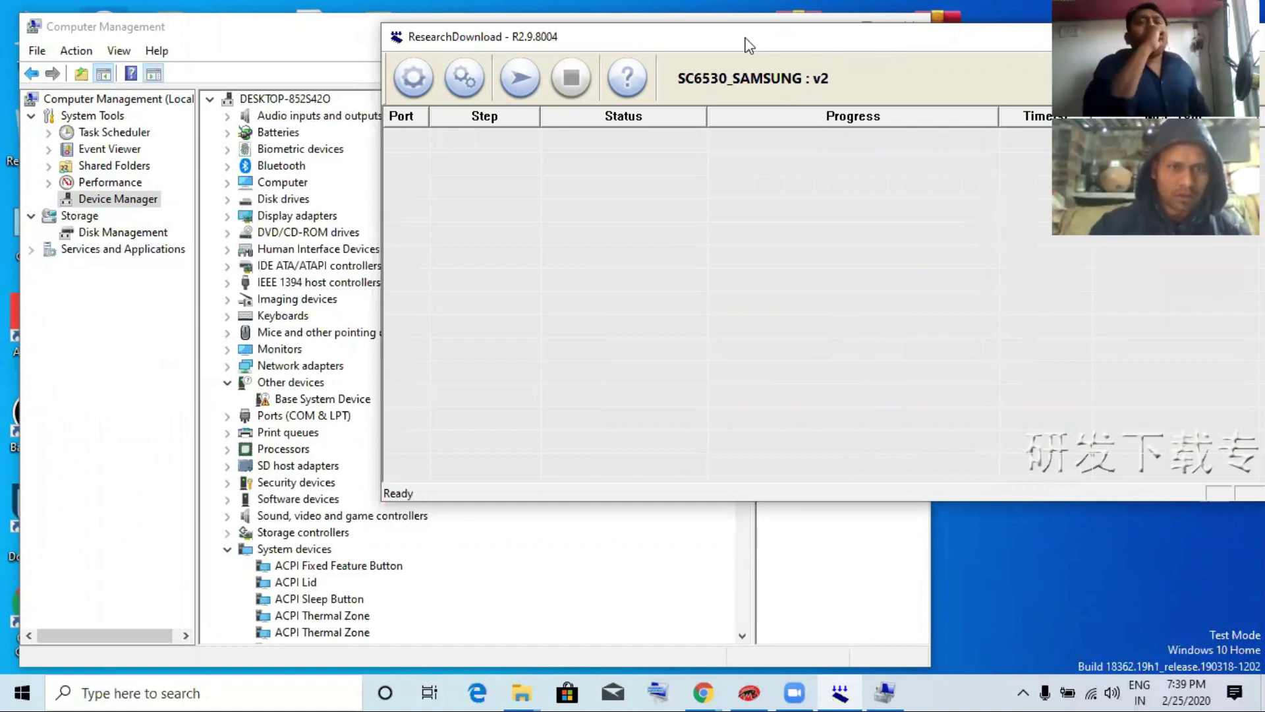
double_click(319, 416)
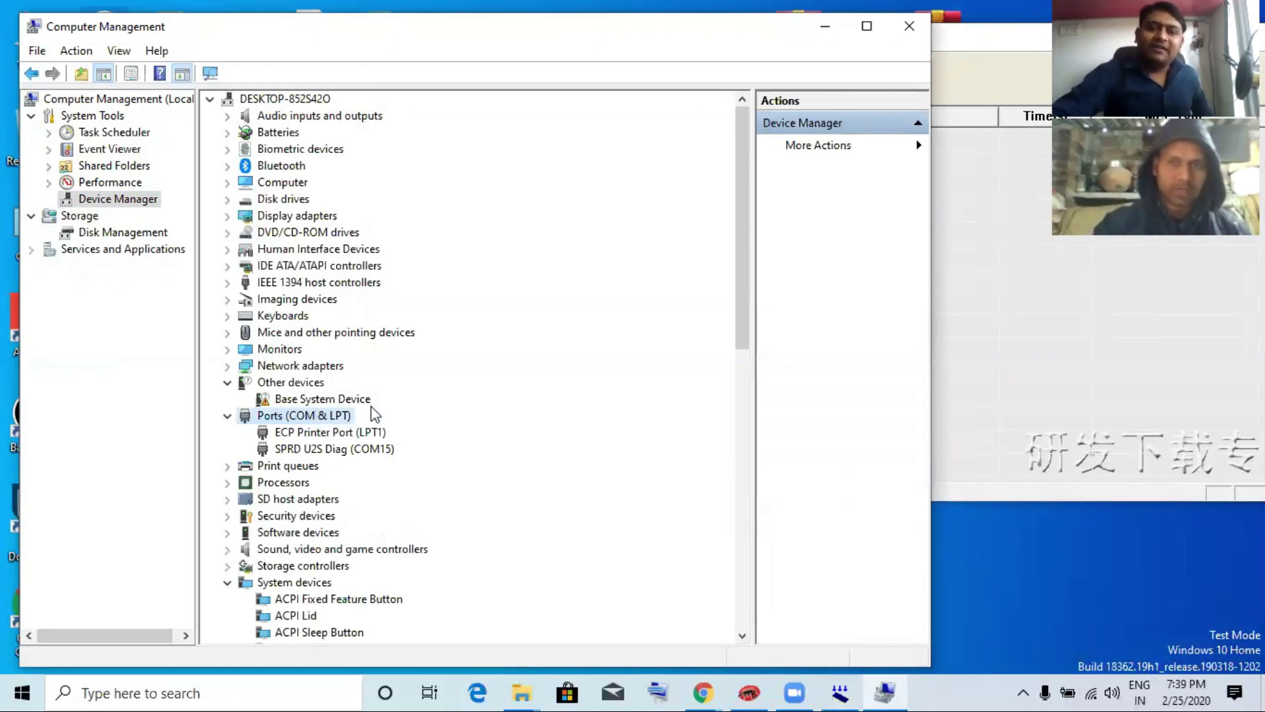
- Return to ResearchDownload and start downloading the loaded firmware to the phone
left_click(970, 242)
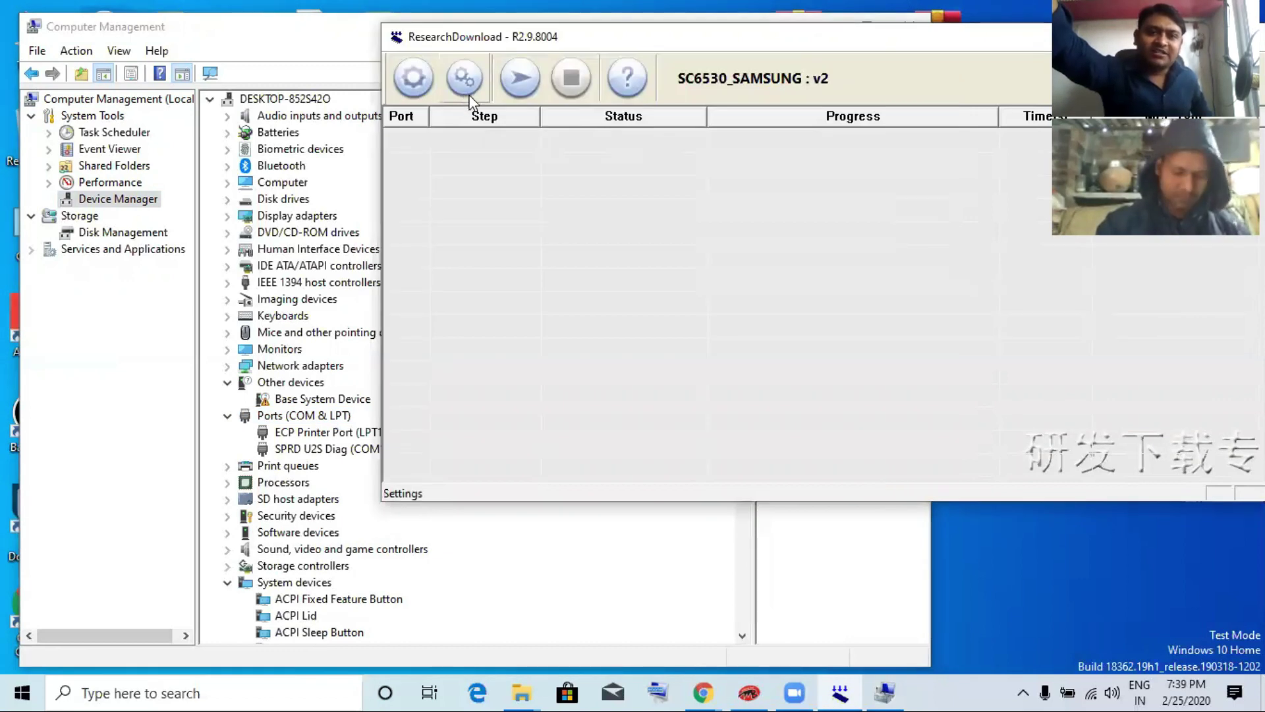
left_click(527, 74)
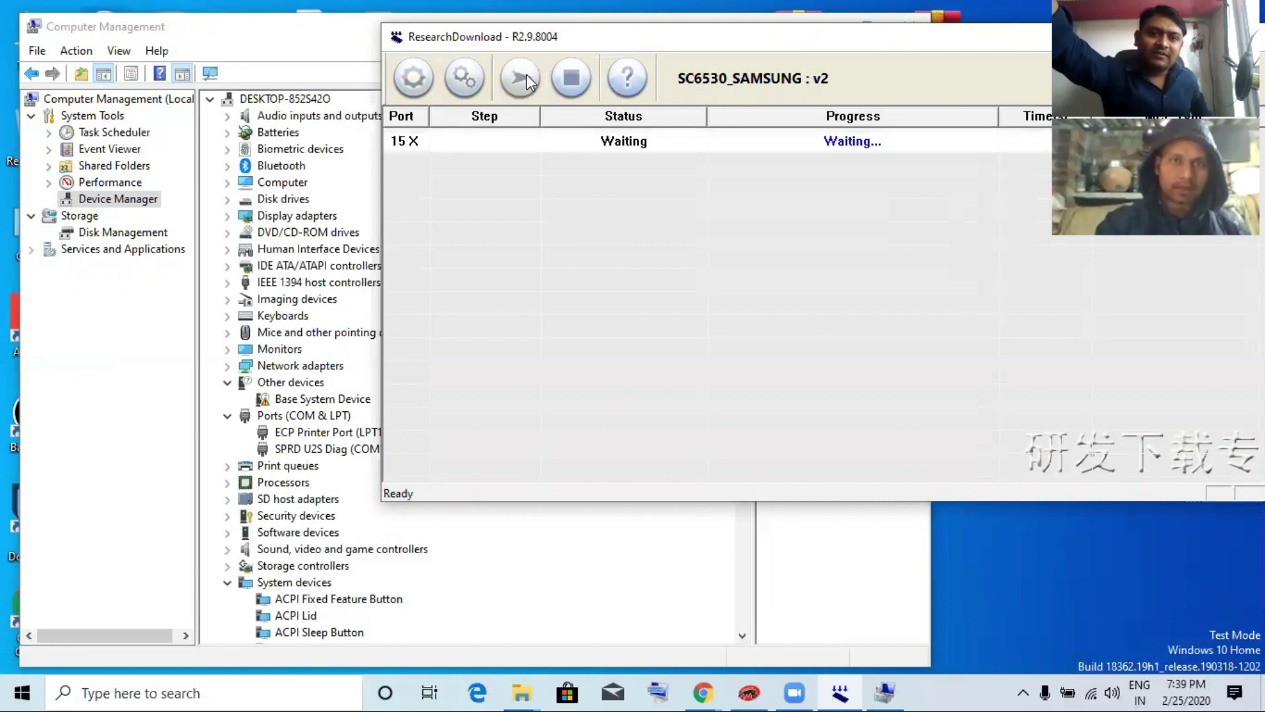